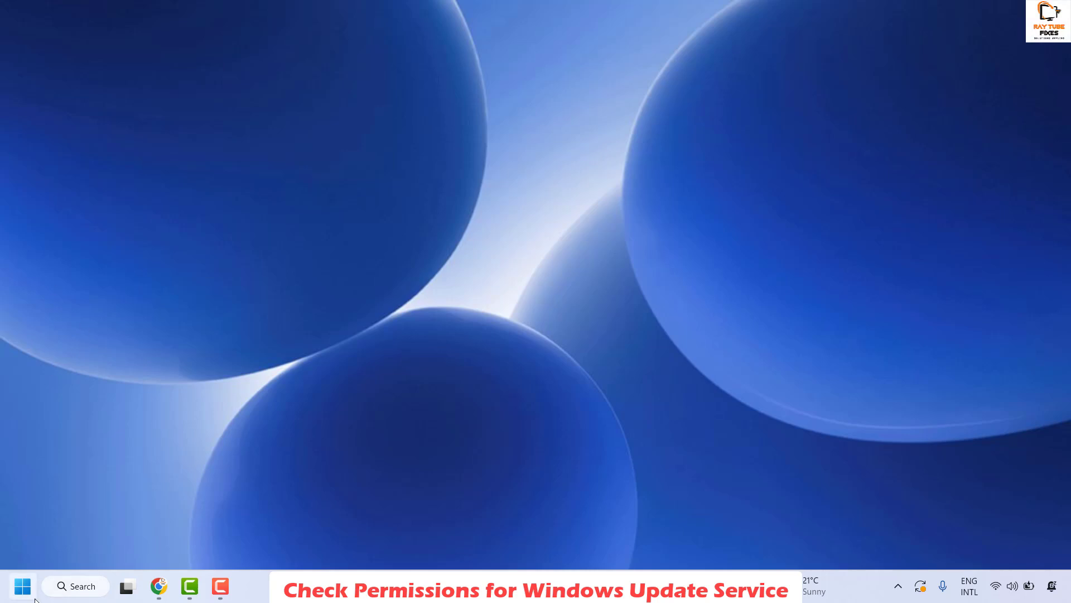
Step: Launch services.msc from the Run box
right_click(23, 595)
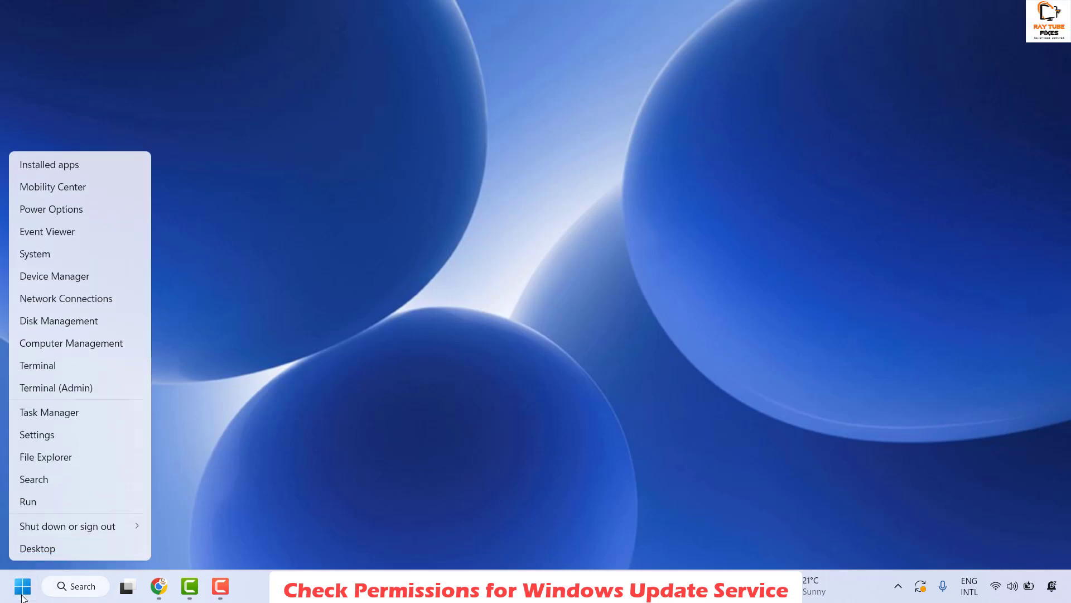
left_click(58, 499)
type("serv")
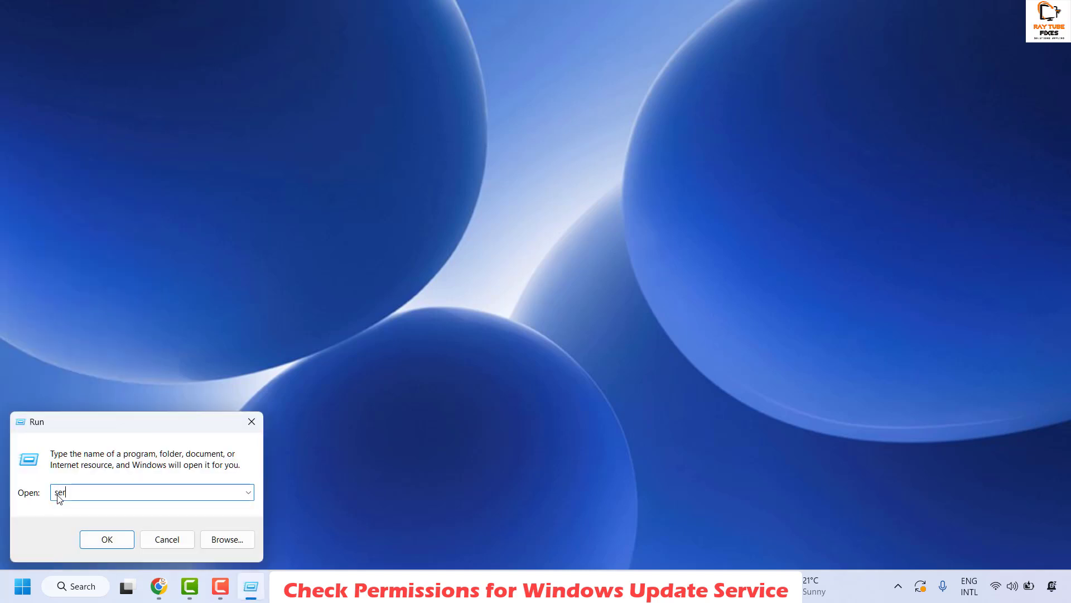
type("ices.msc")
key("Return")
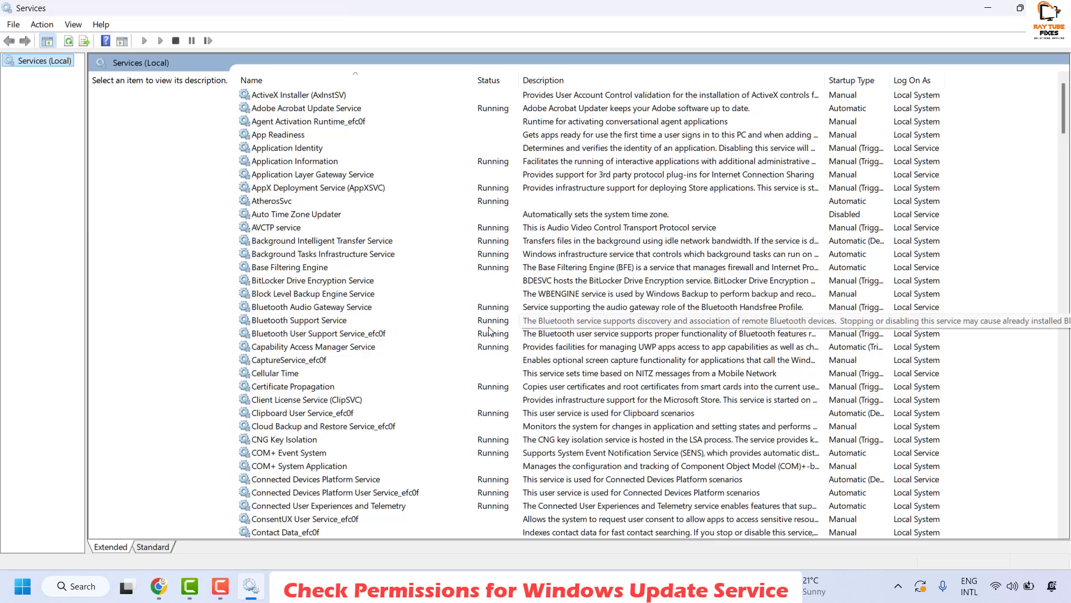
Step: Jump to 'windows' in the services list and select Windows Update
left_click(274, 399)
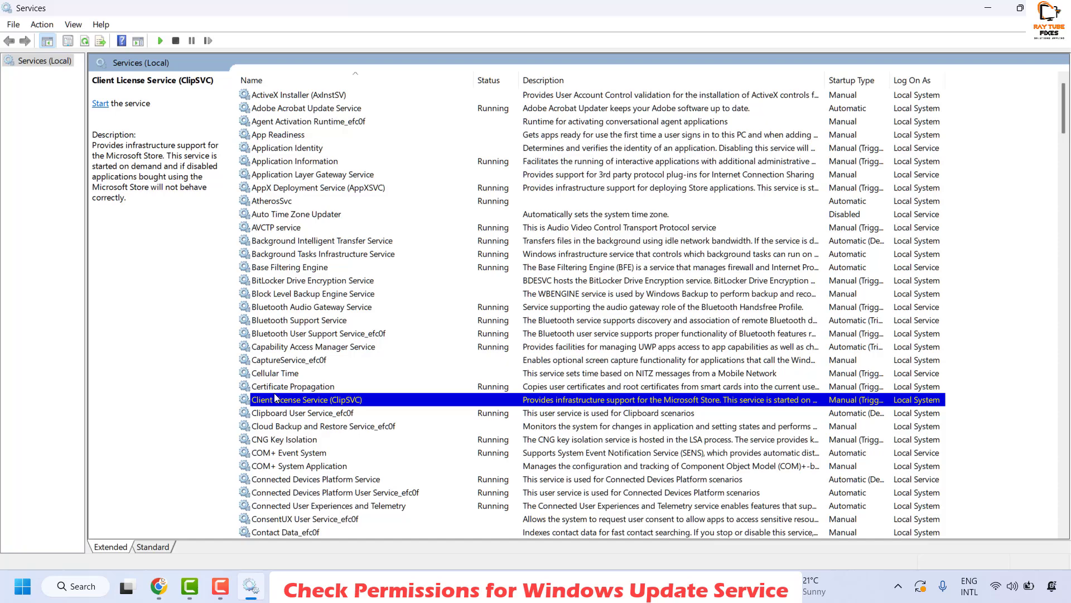
type("windows")
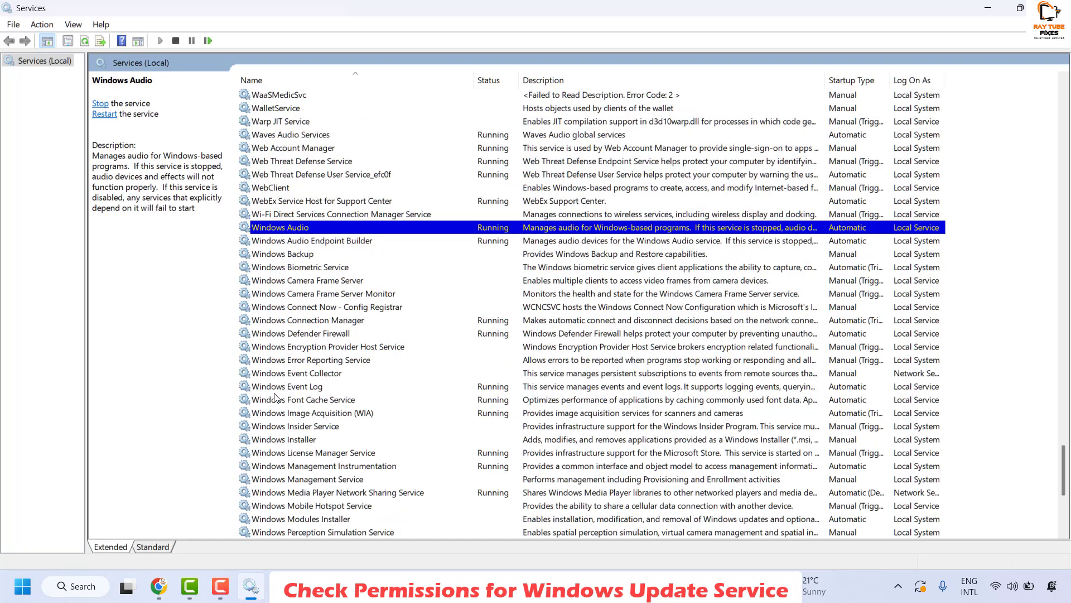
scroll(335, 408, "down", 4)
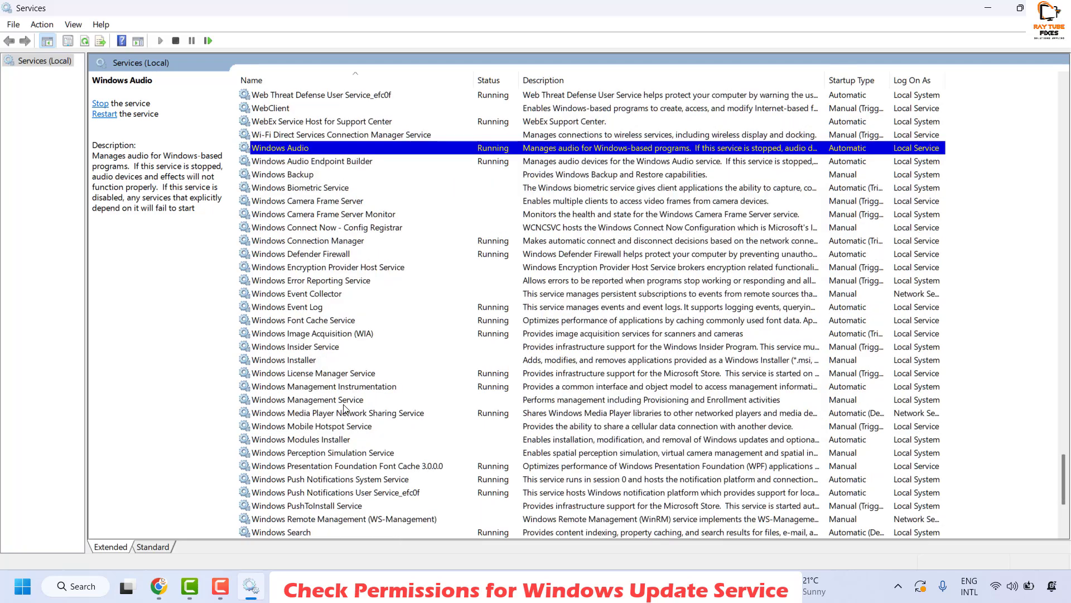
scroll(381, 476, "down", 1)
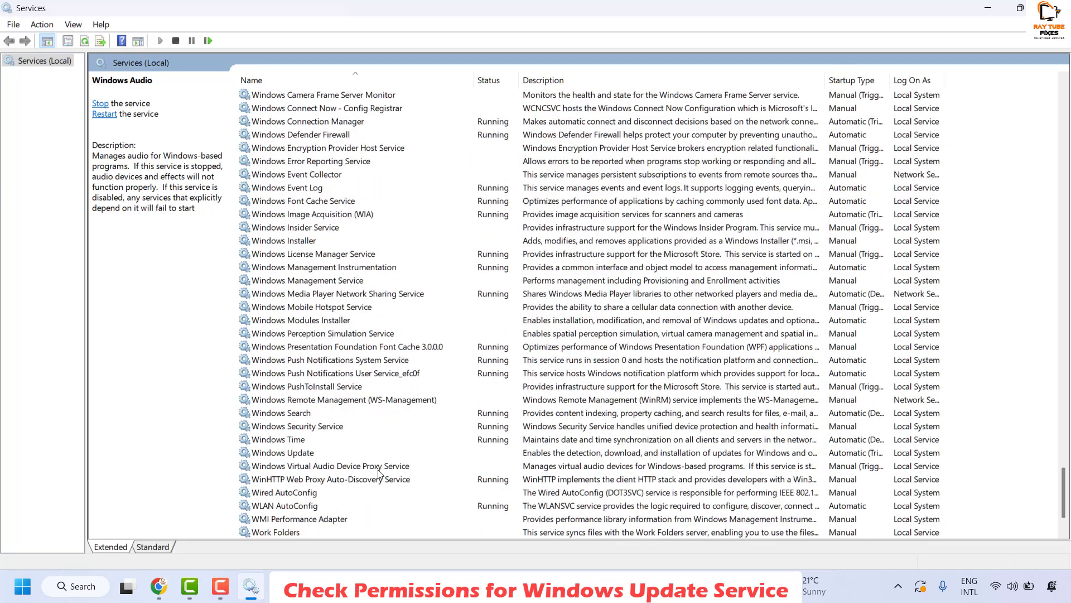
left_click(305, 453)
scroll(306, 453, "down", 2)
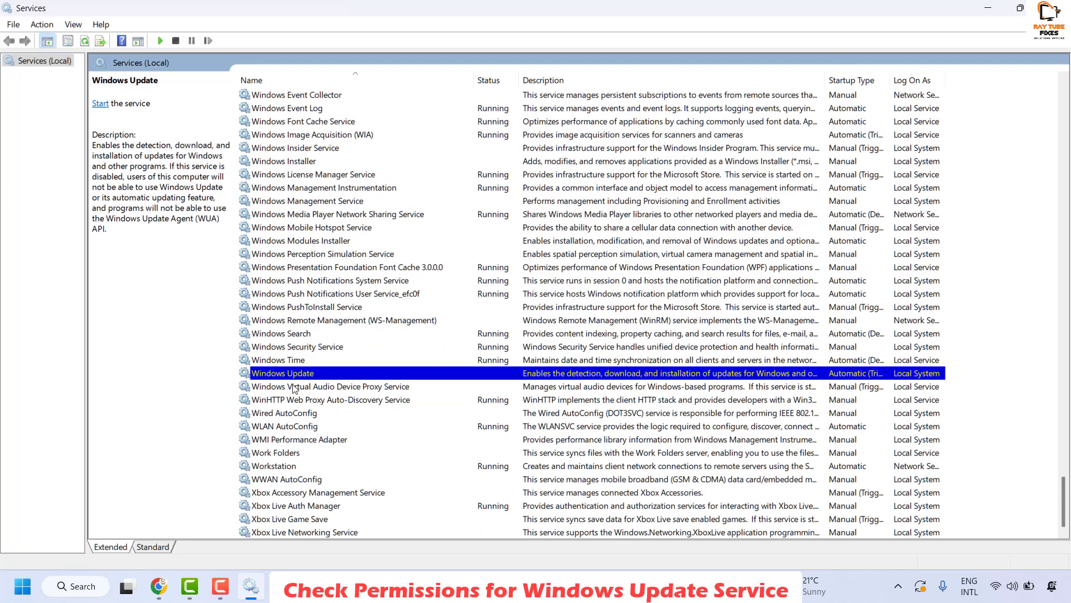
Step: Start the Windows Update service and set its startup type to Automatic in Properties
right_click(307, 375)
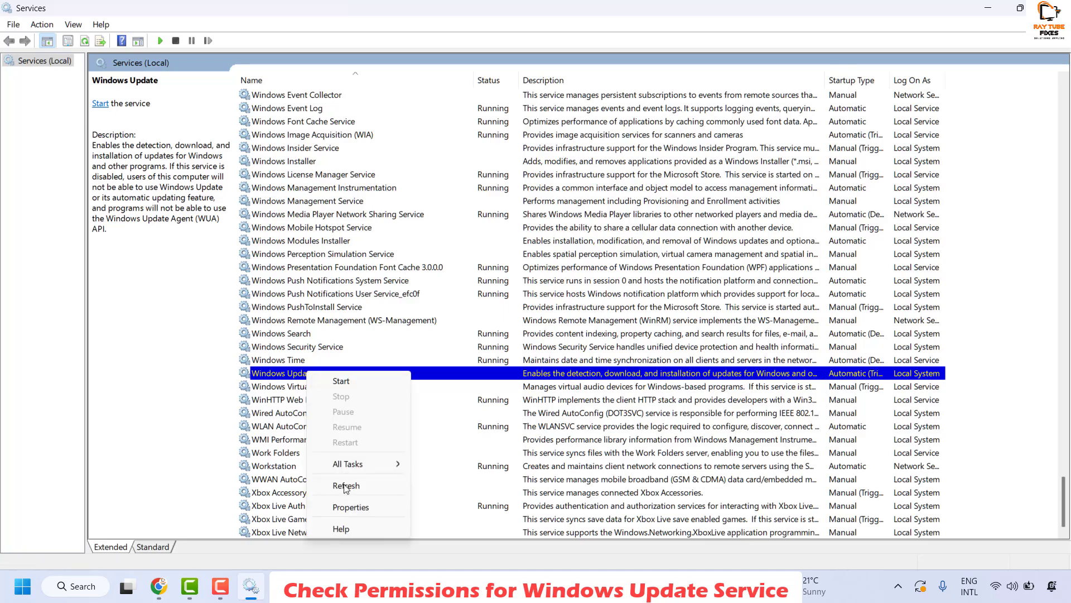
left_click(381, 511)
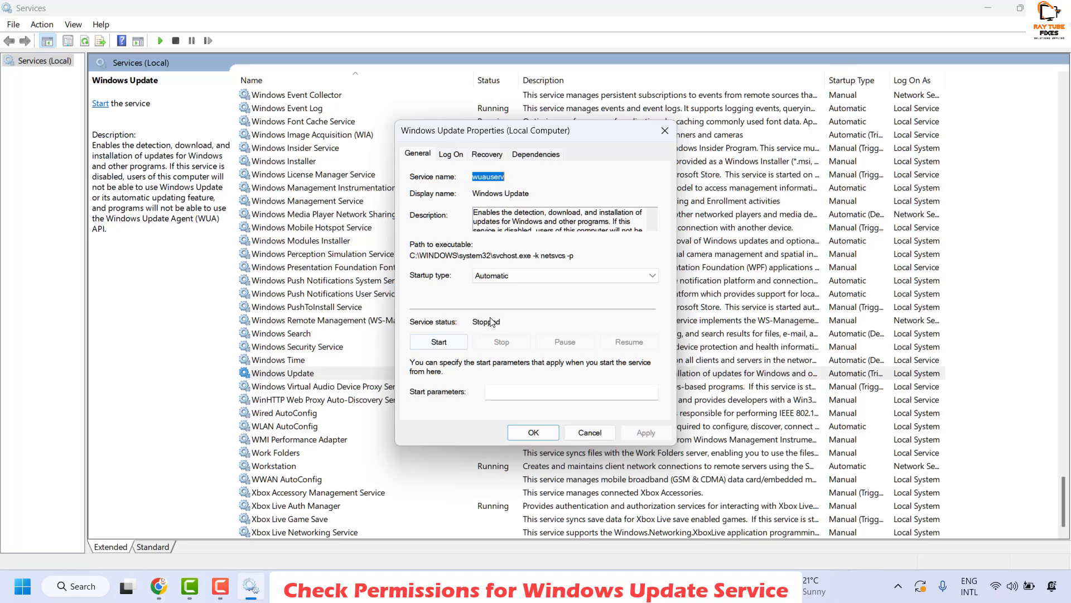
left_click(445, 342)
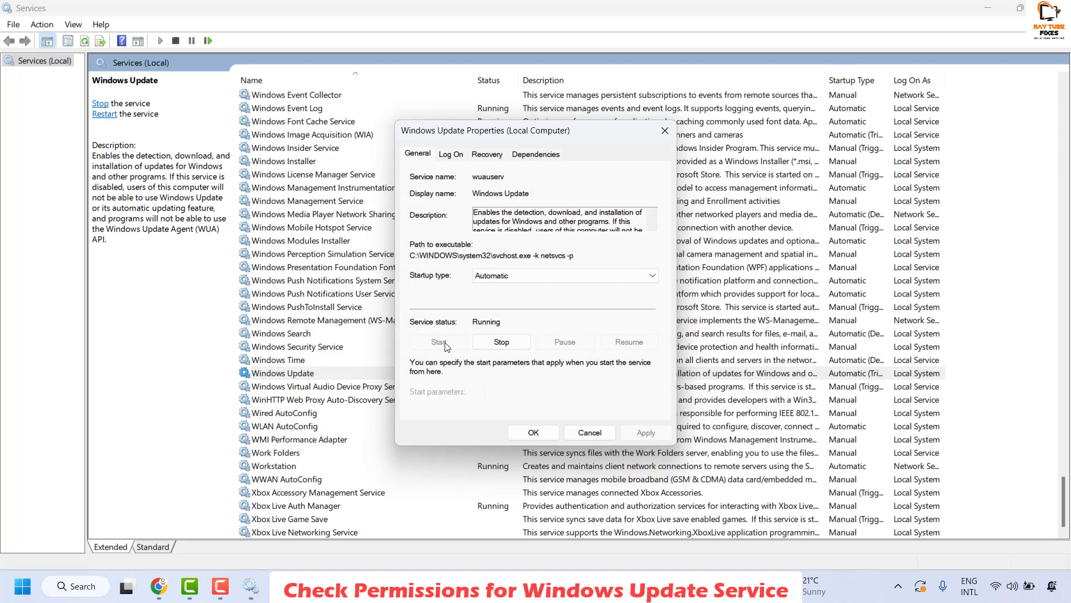
left_click(518, 275)
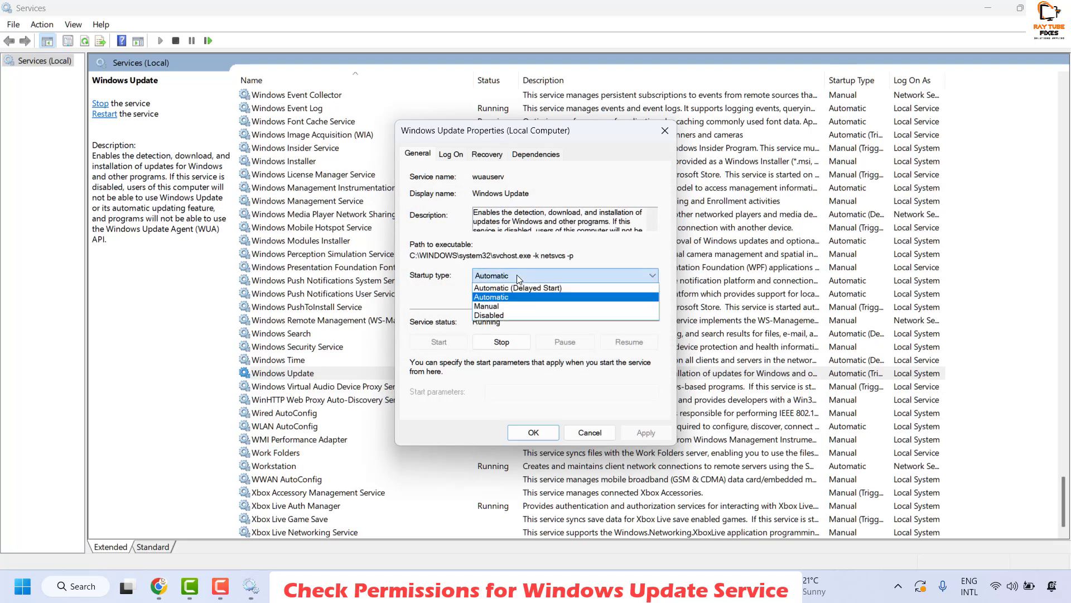
left_click(504, 300)
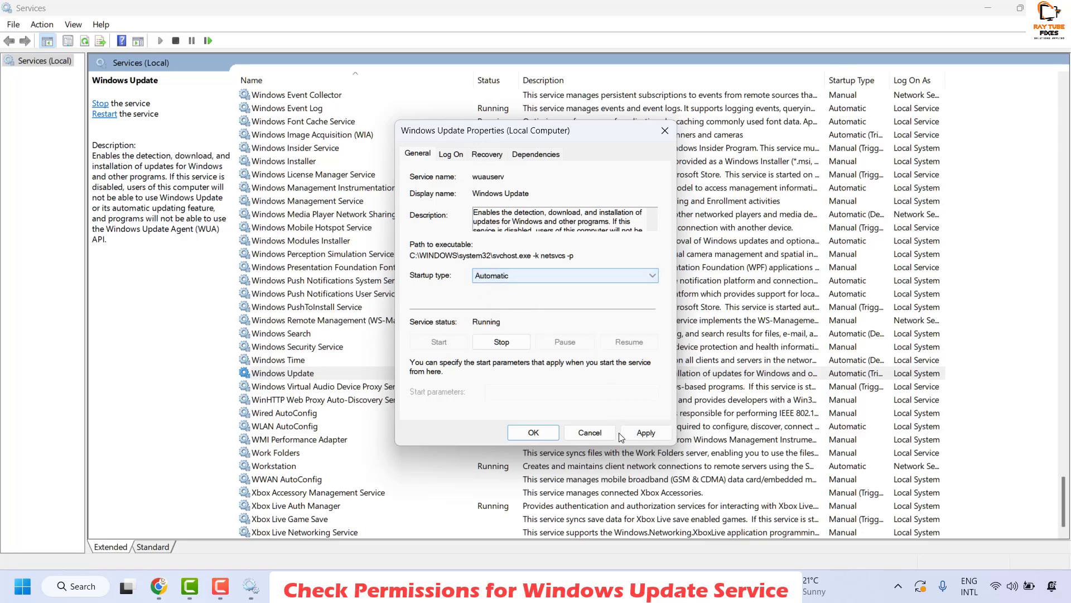
left_click(647, 434)
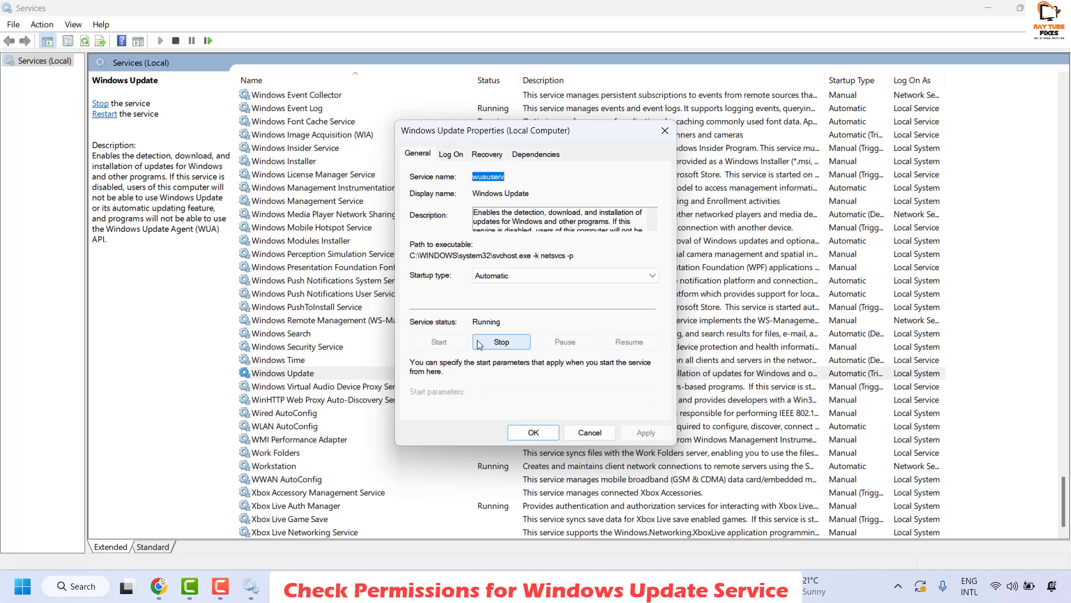
left_click(531, 434)
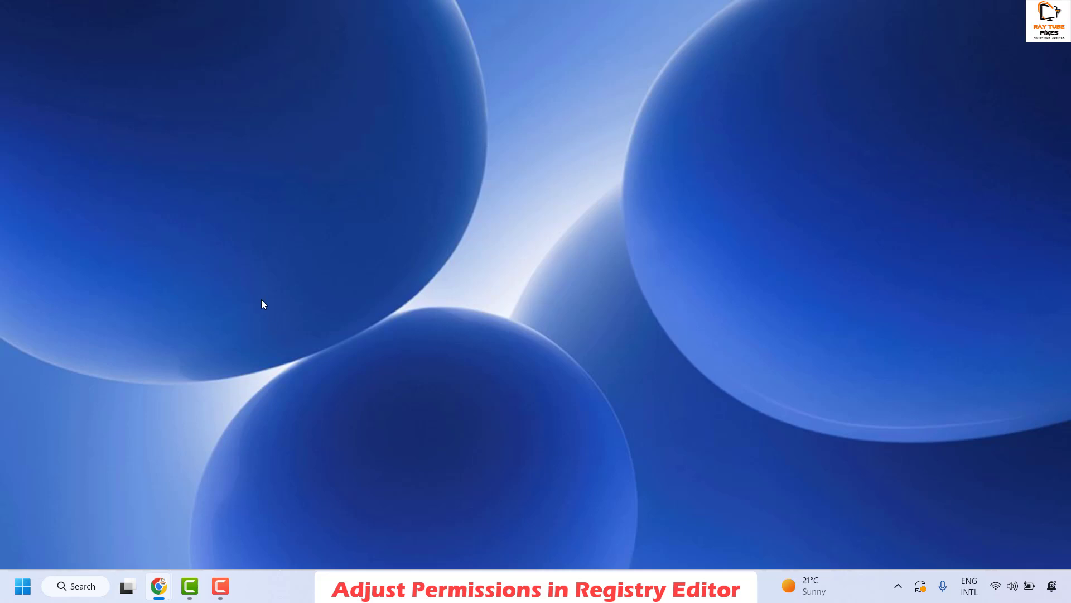
Step: Launch regedit from the Run box
right_click(25, 584)
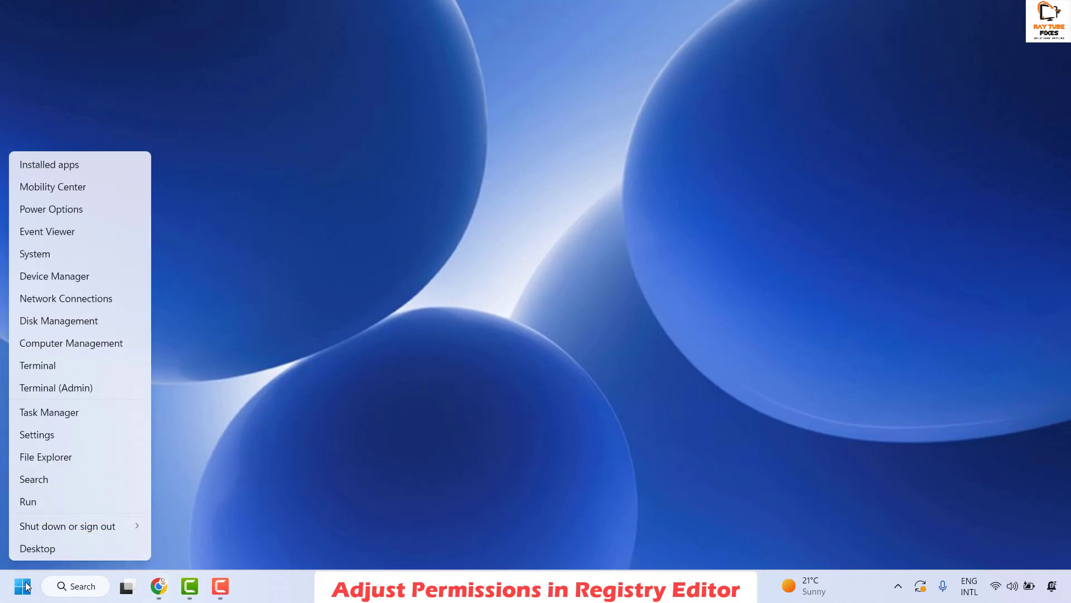
left_click(55, 497)
type("regedit")
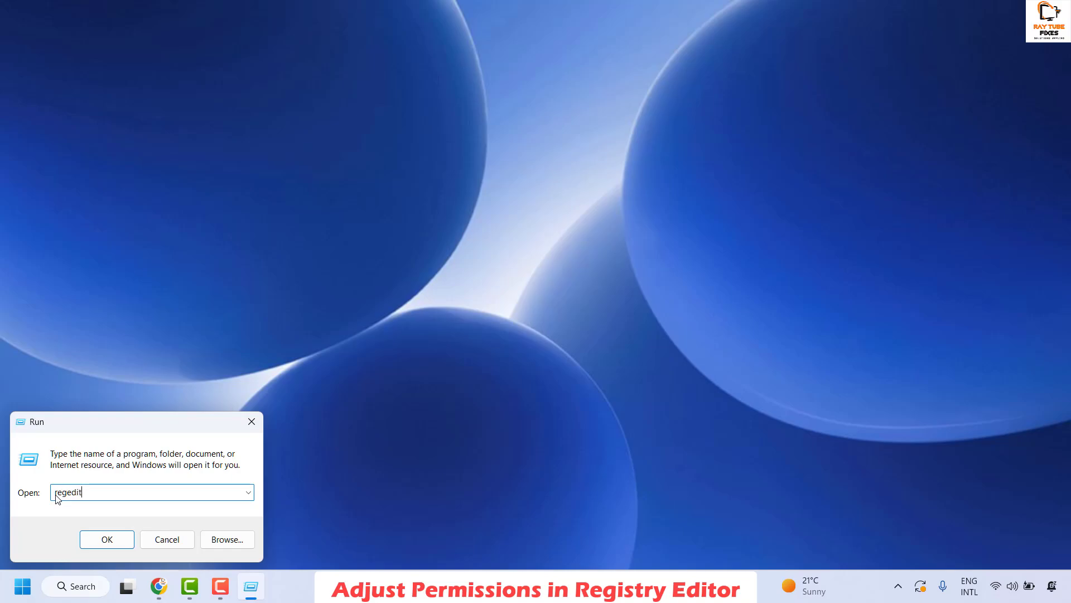
key("Return")
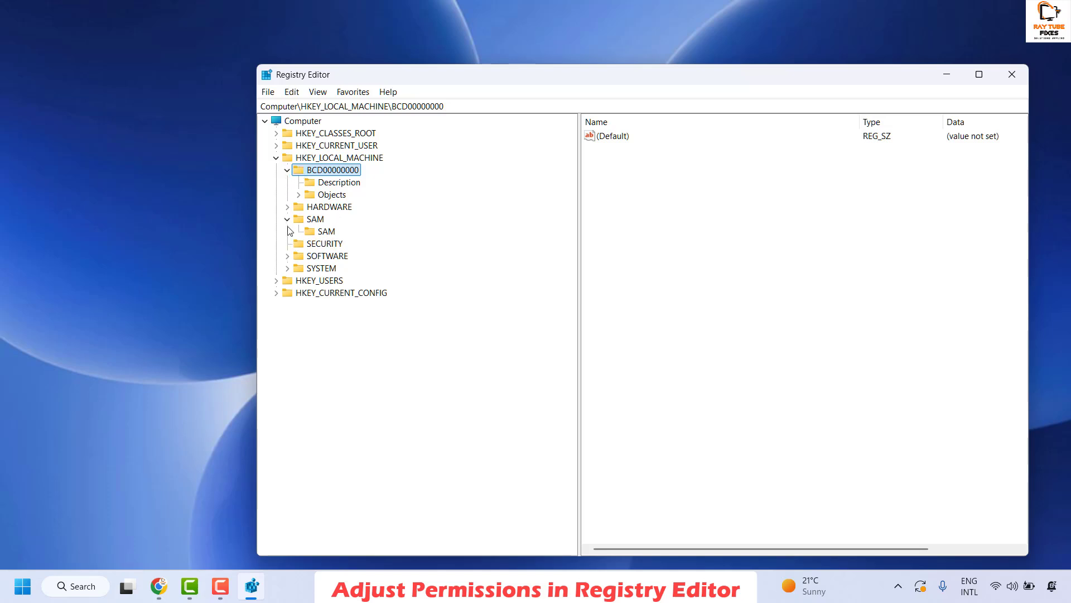
Step: Collapse the registry tree, move the window up, and expand HKEY_LOCAL_MACHINE down to SYSTEM
left_click(287, 171)
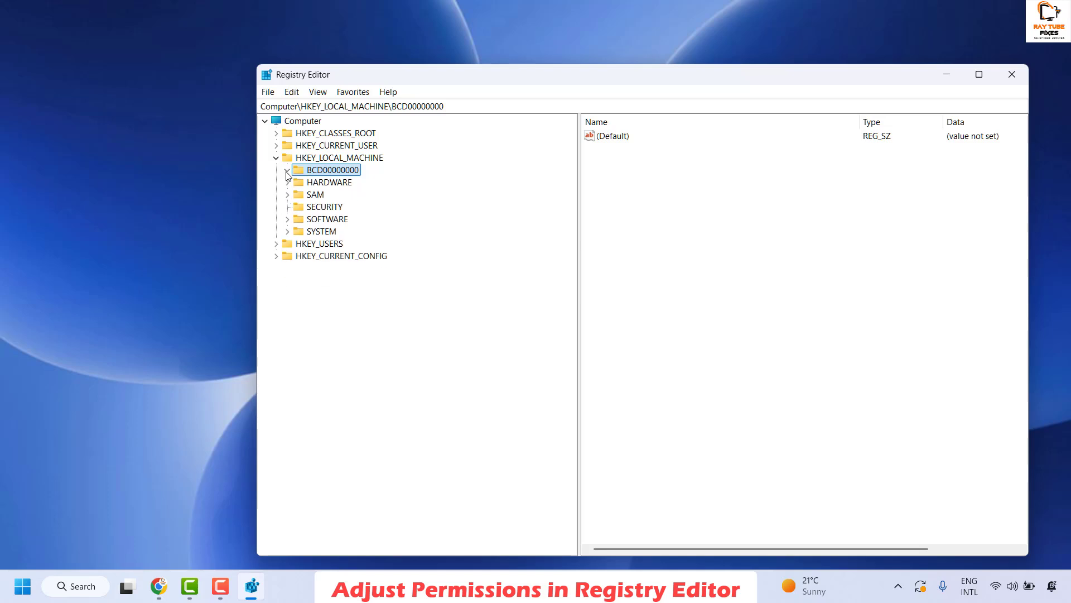
left_click(275, 159)
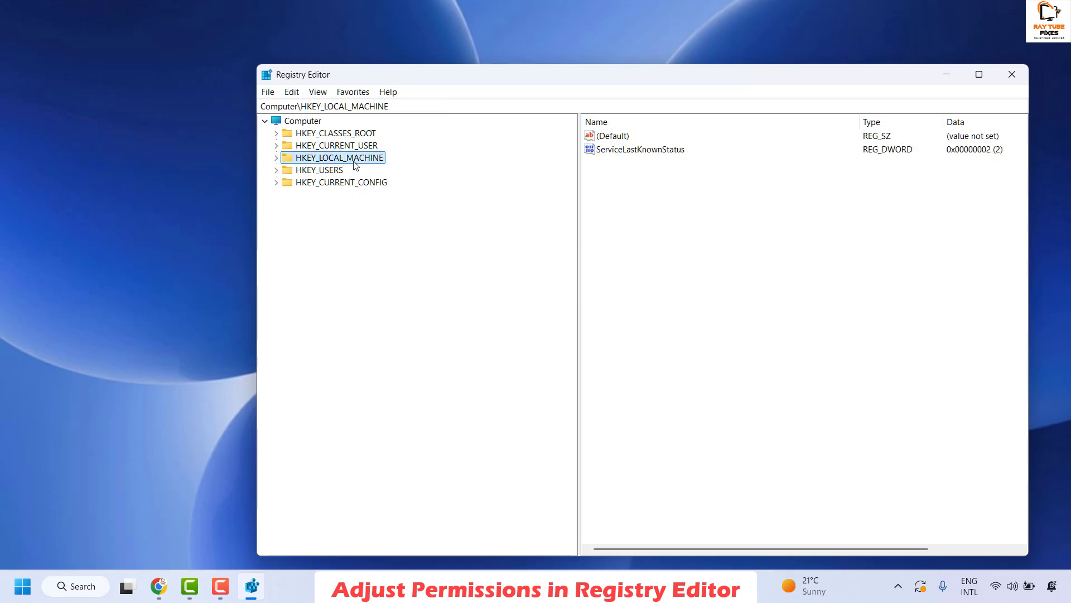
left_click_drag(506, 74, 507, 41)
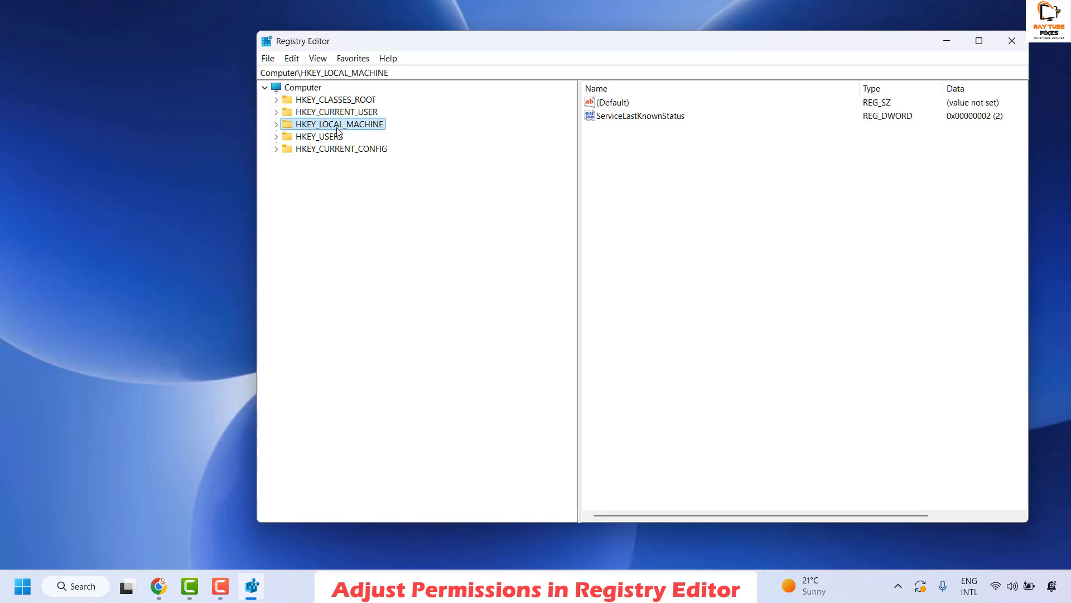
key("Right")
key("Down")
key("Down")
key("Down")
key("Down")
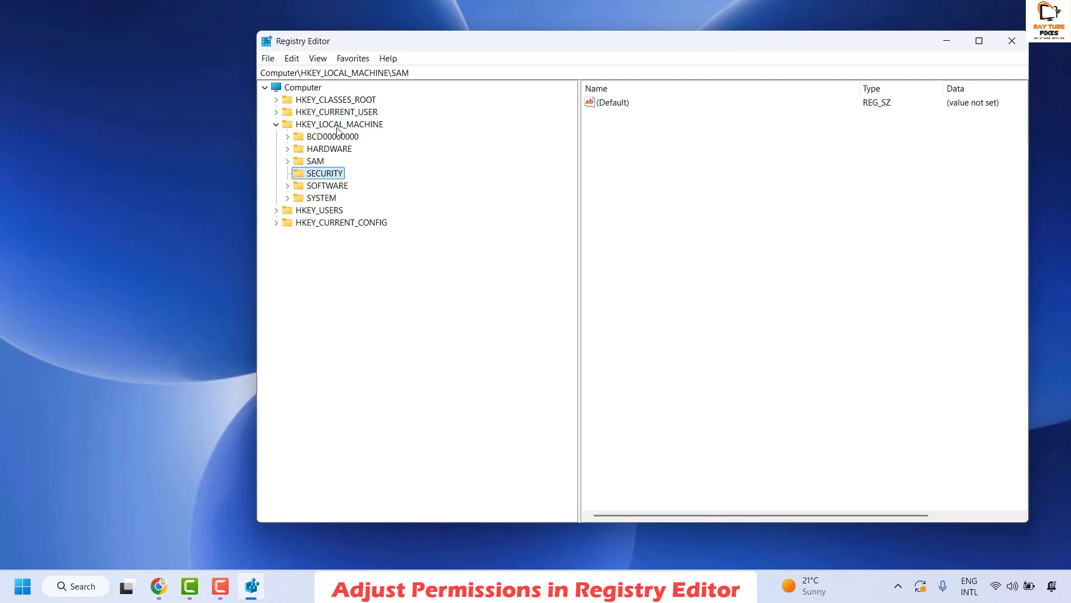
key("Down")
key("Down")
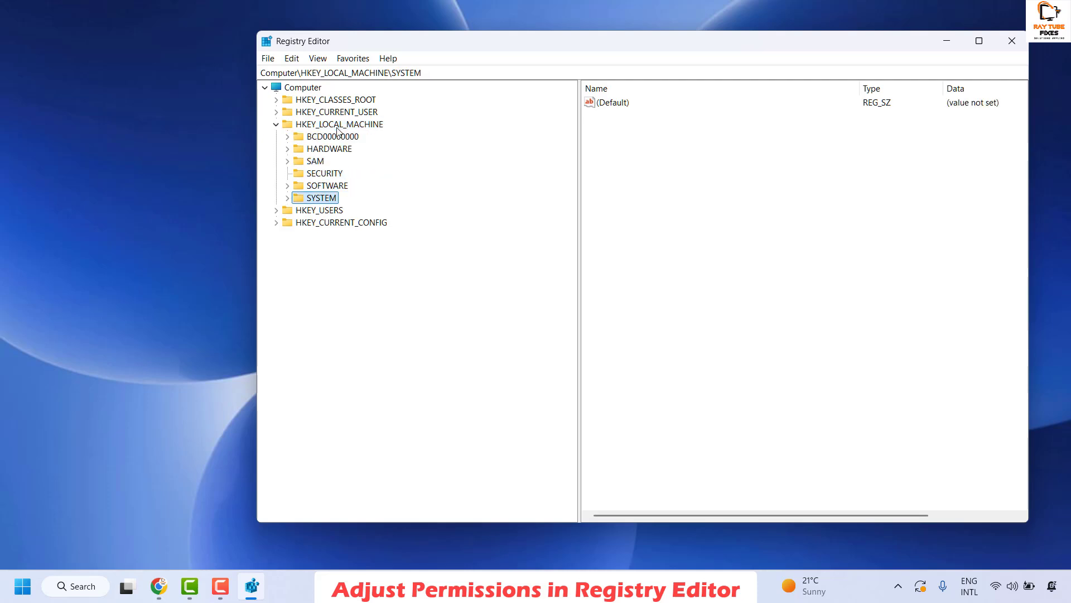
key("Right")
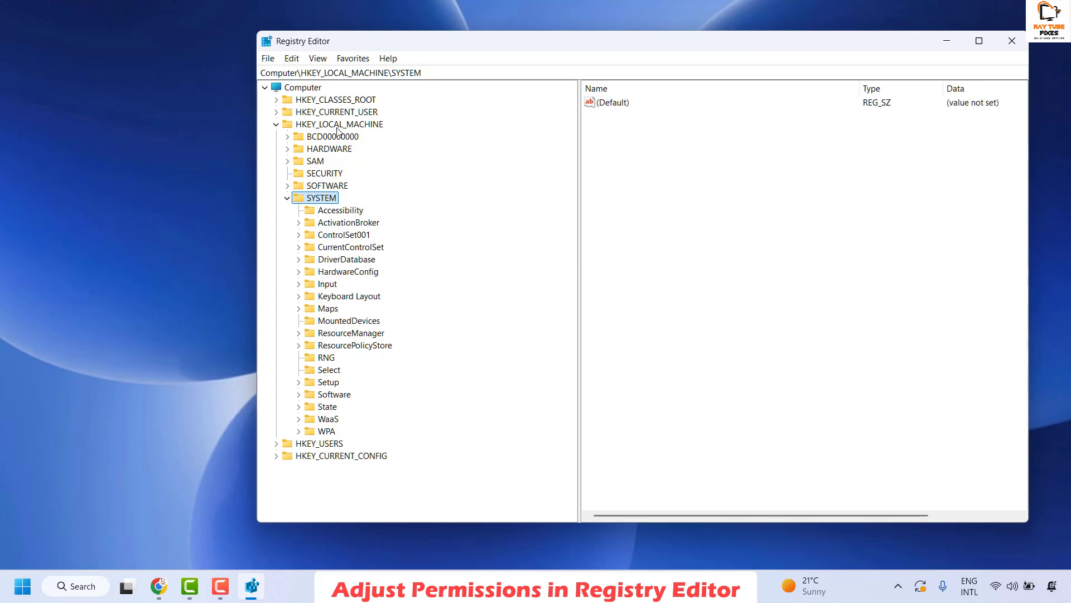
Step: Expand CurrentControlSet > Services and jump to the wuauserv key
key("Down")
key("Down")
key("Down")
key("Down")
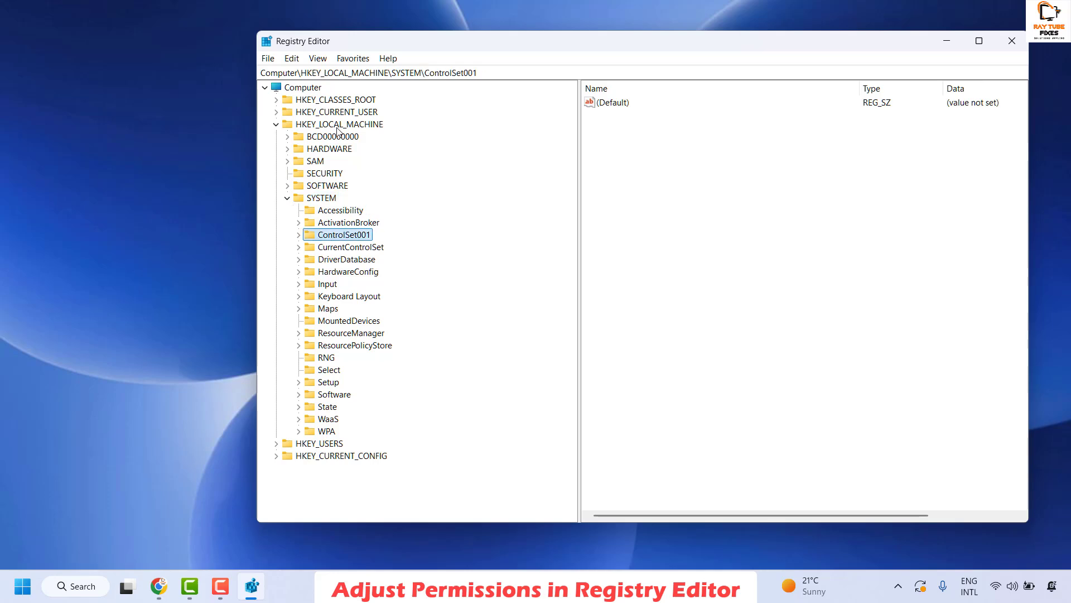
key("Right")
key("Down")
key("Down")
key("Down")
key("Down")
key("Down")
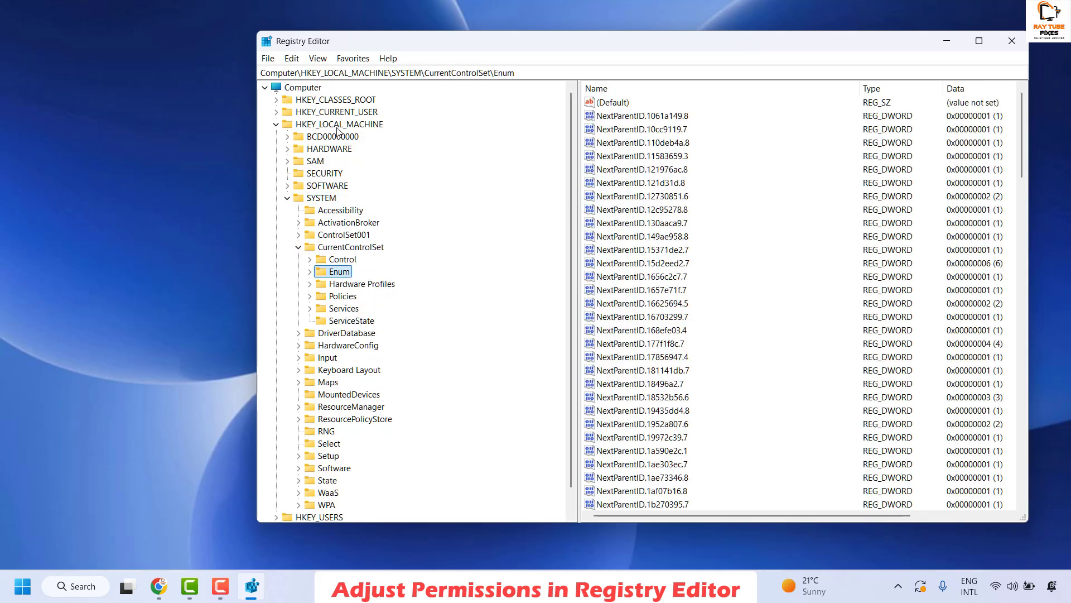
key("Right")
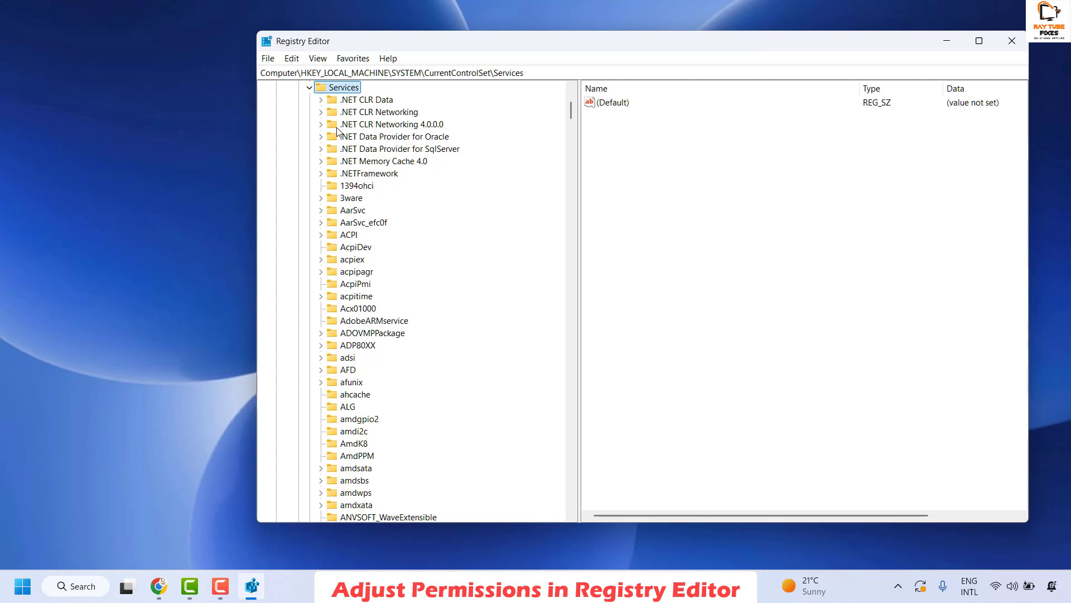
key("Down")
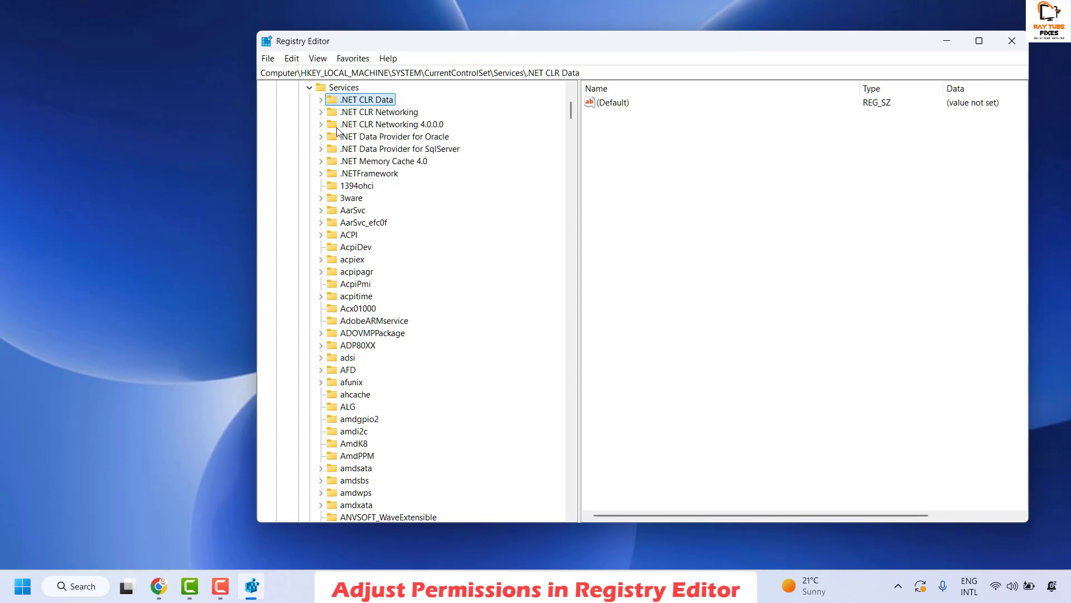
type("wuauserv")
scroll(447, 251, "down", 3)
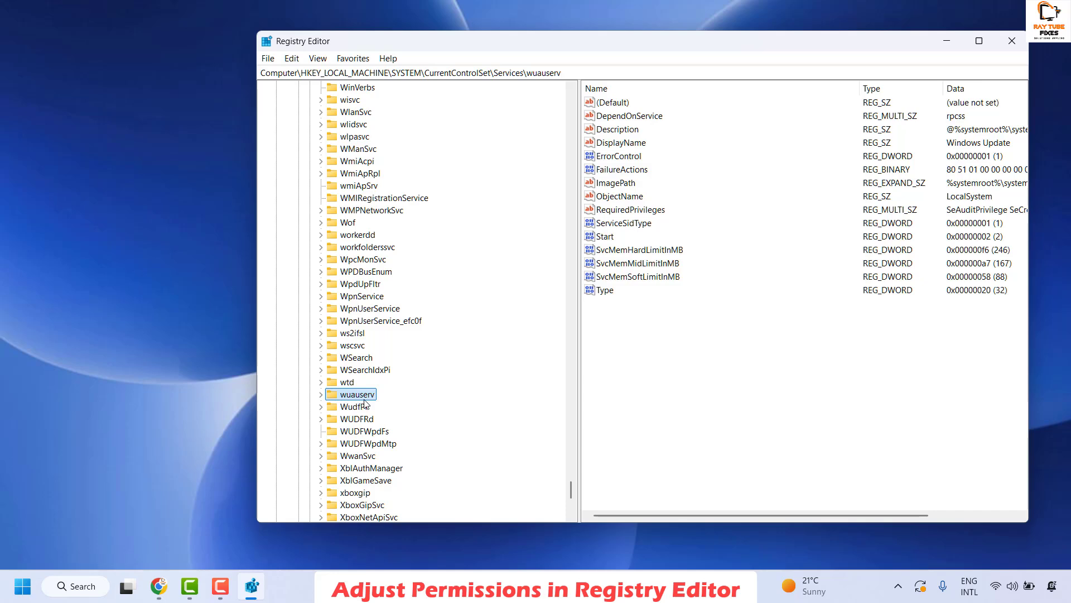
Step: Open the advanced security settings from the wuauserv key's Permissions
right_click(363, 400)
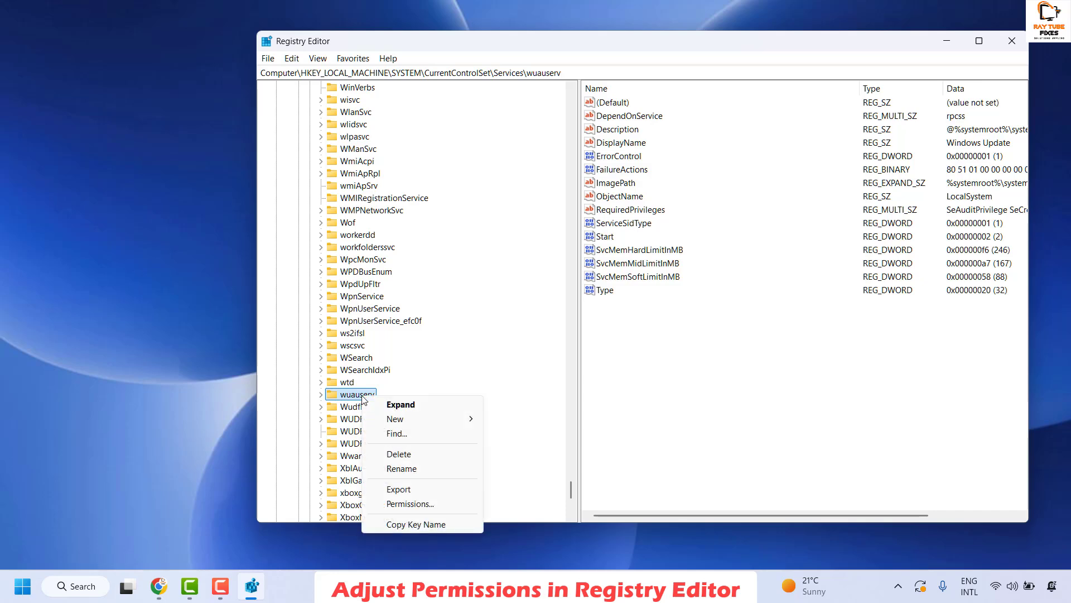
left_click(423, 504)
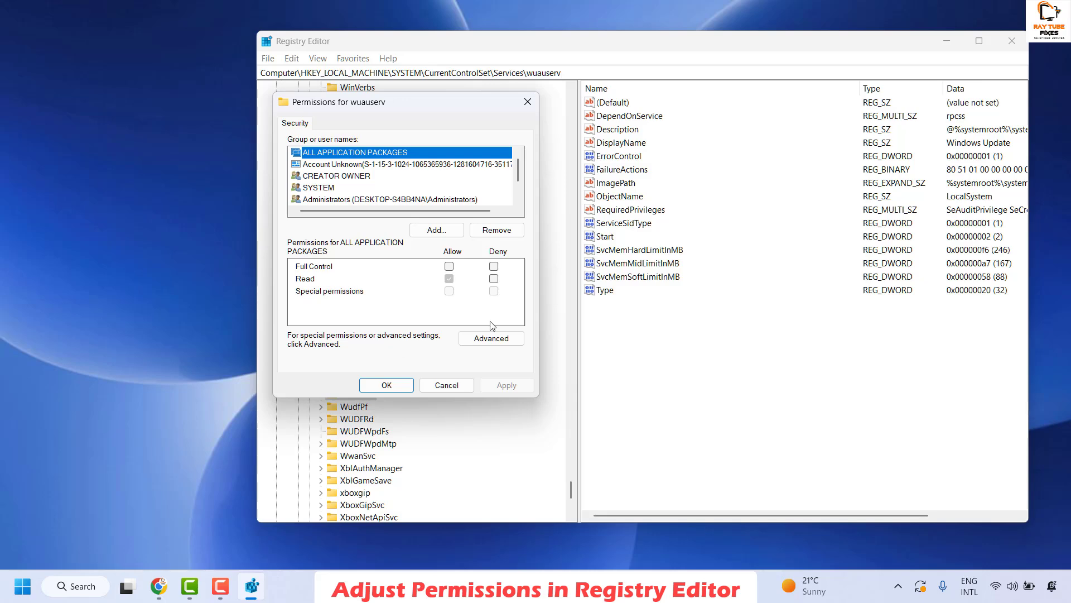
left_click(502, 339)
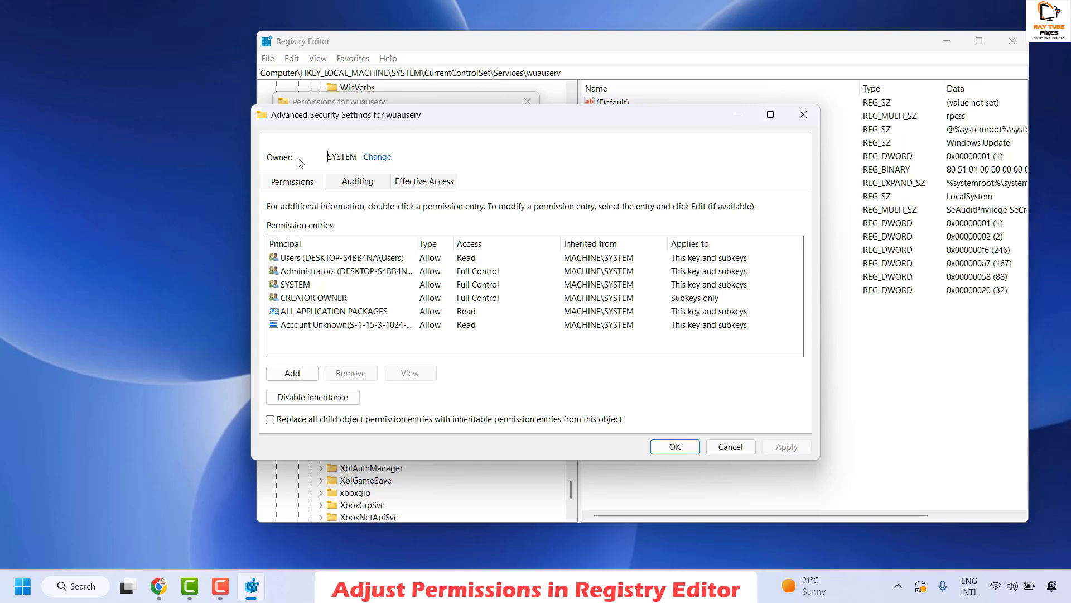
Step: Change the key's owner to administrator, checking the name before confirming
left_click_drag(336, 158, 371, 161)
left_click(376, 158)
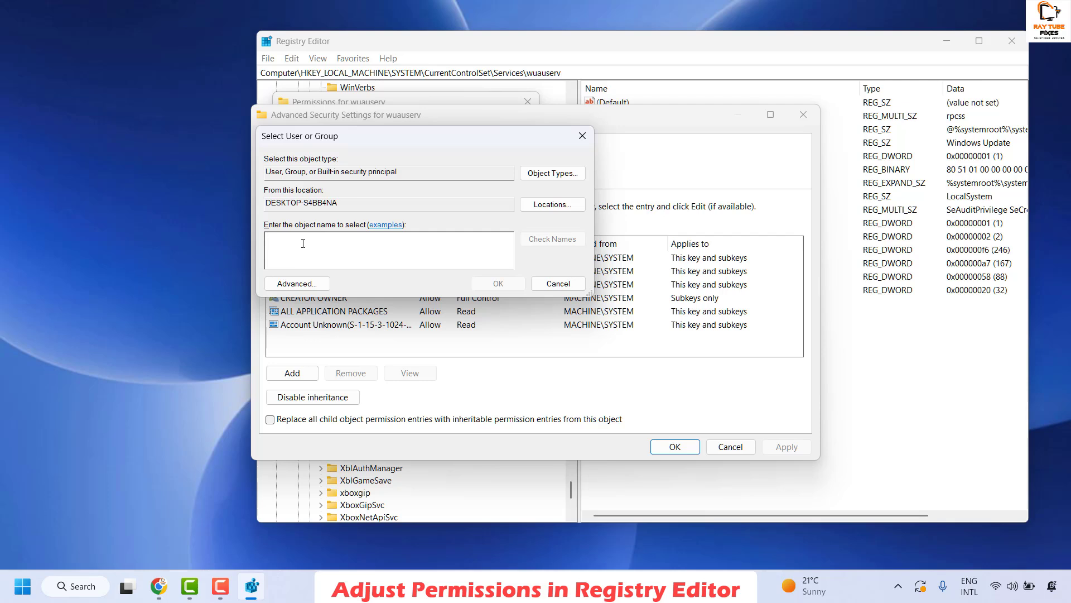
type("admini")
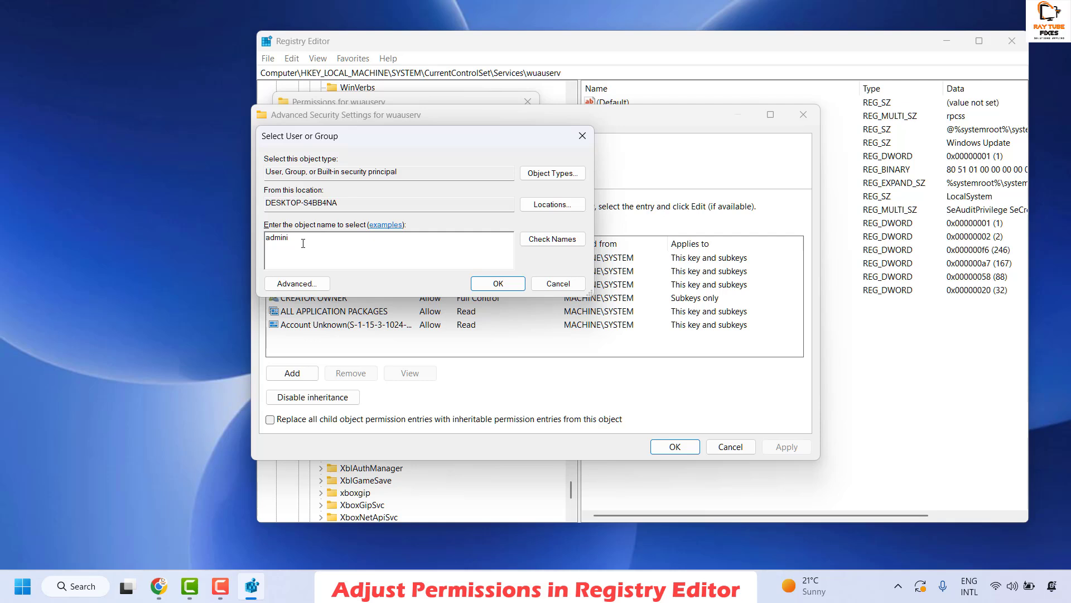
type("strator")
left_click(565, 240)
left_click(289, 283)
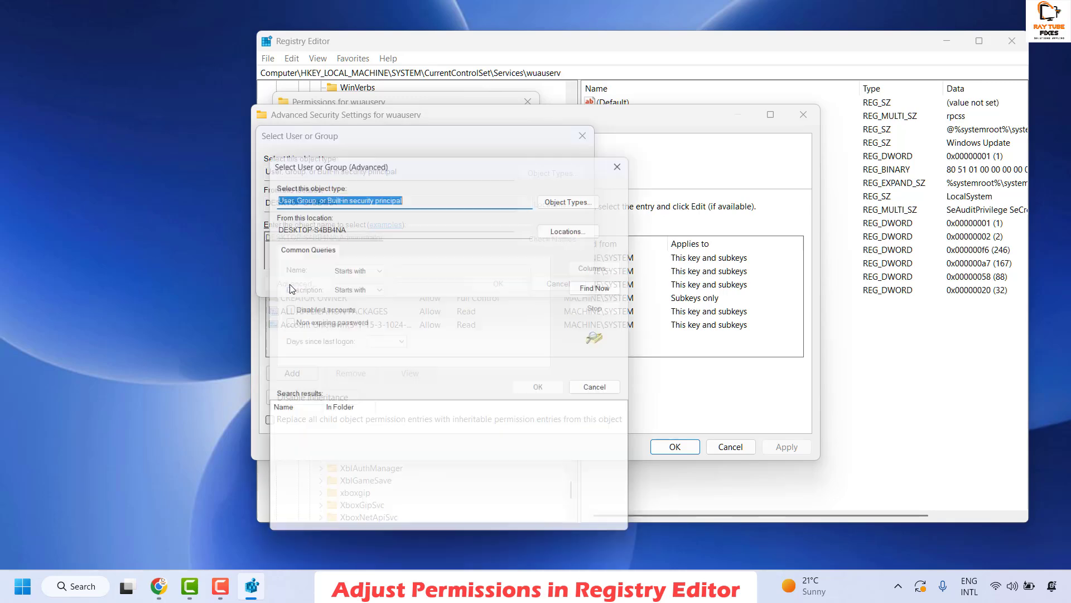
key("Escape")
left_click(499, 283)
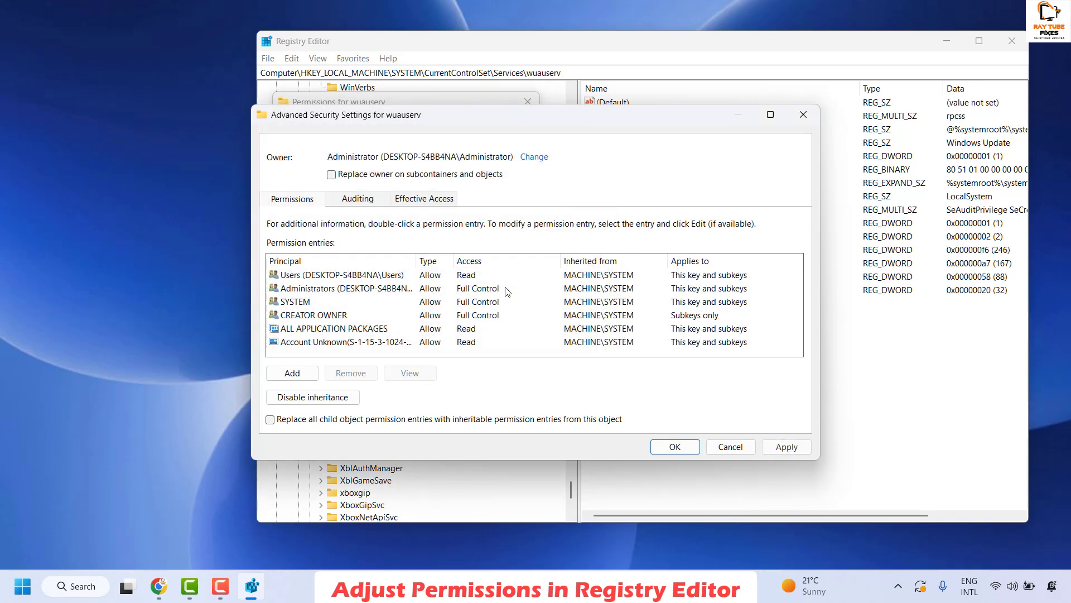
Step: Replace the owner on subcontainers and give the Users group Full Control
left_click(332, 175)
key("Return")
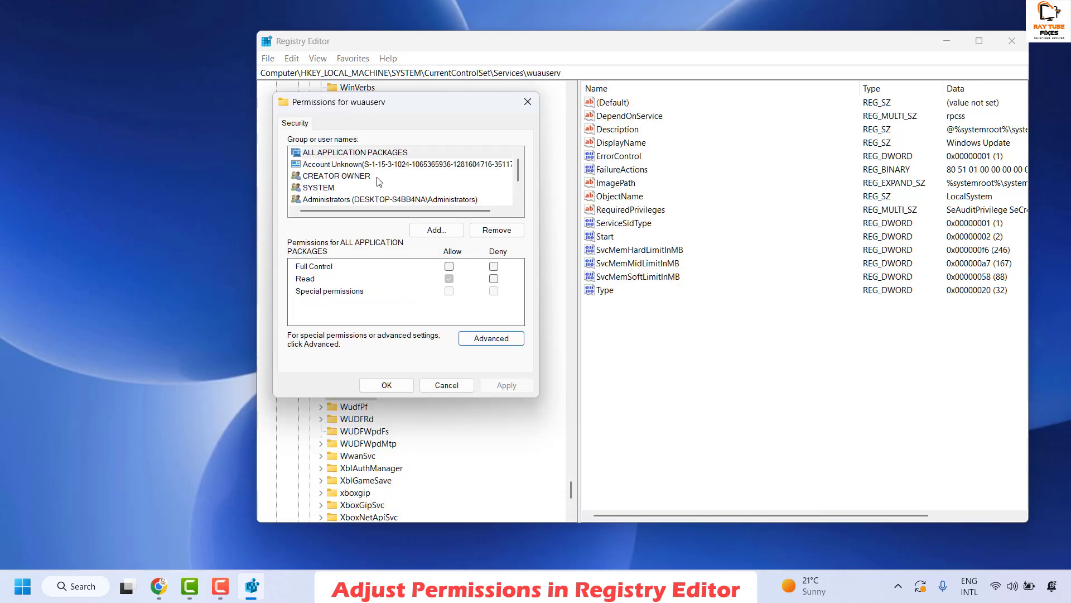
left_click(338, 176)
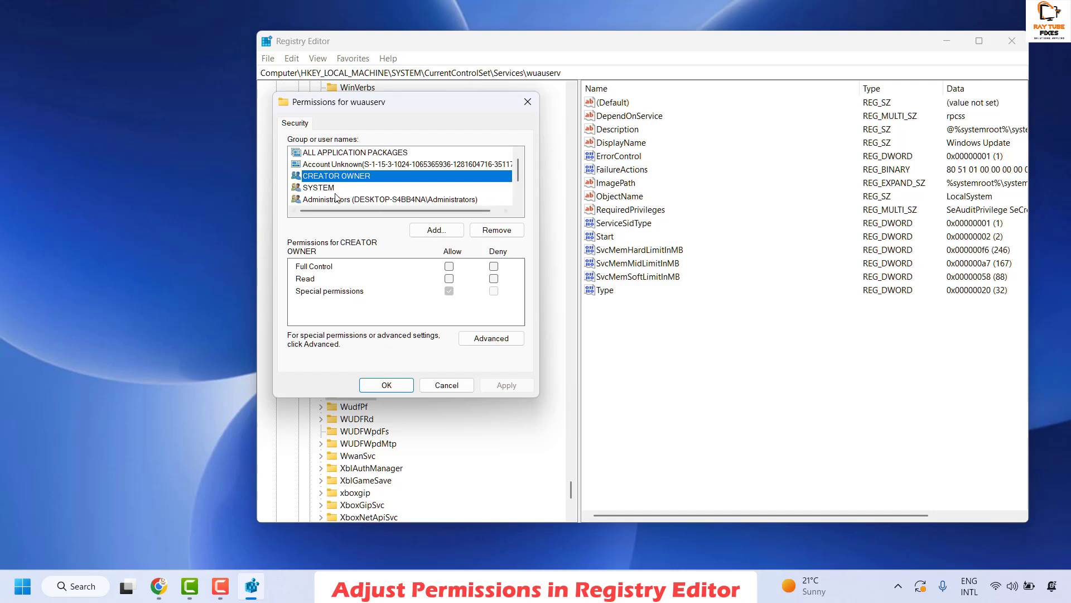
scroll(362, 168, "down", 1)
left_click(343, 187)
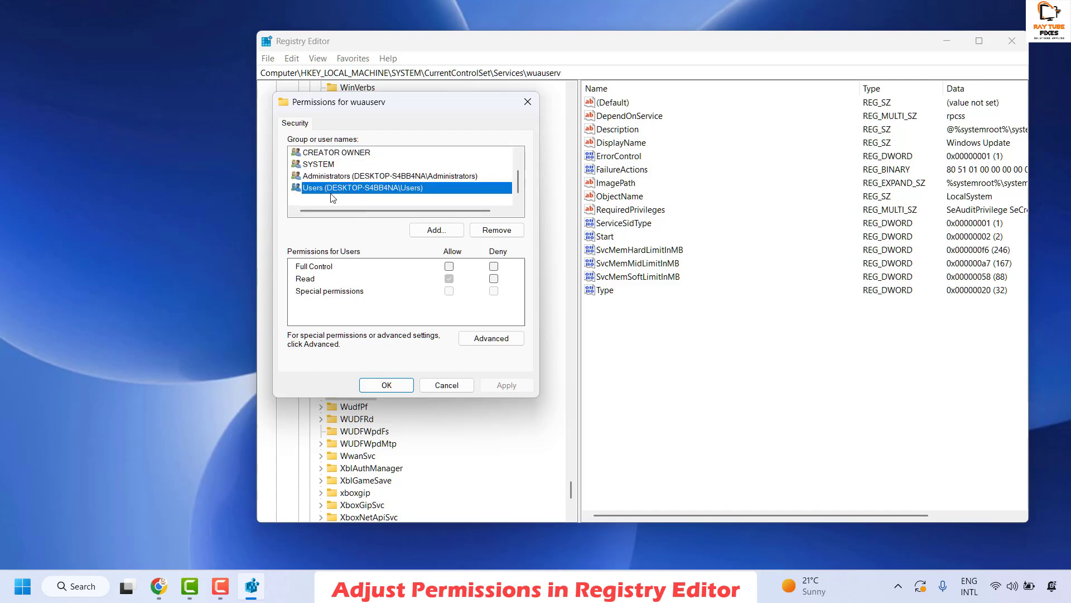
left_click(449, 266)
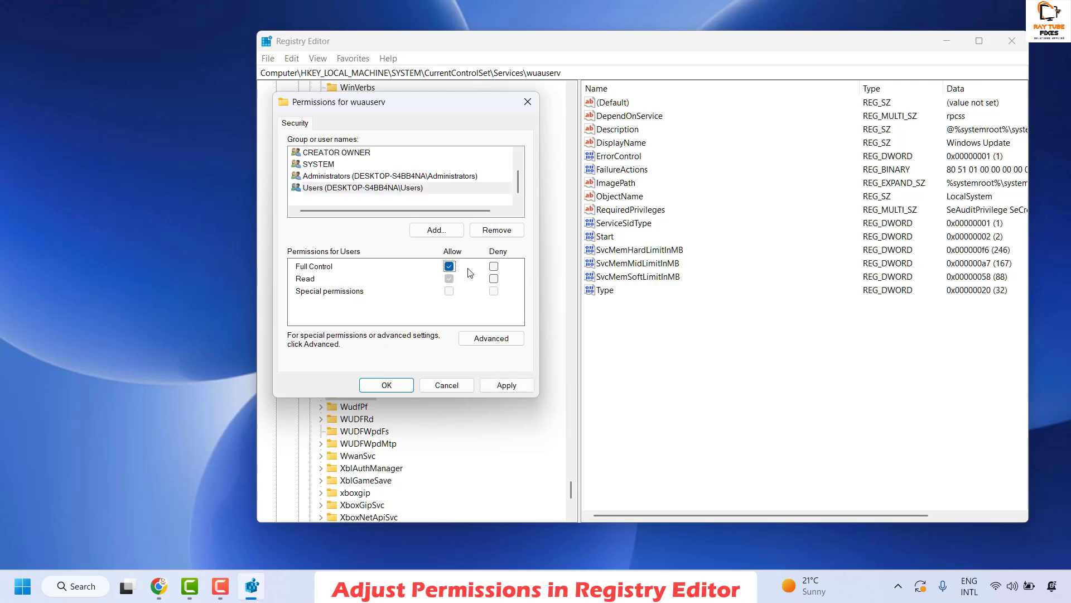
Step: Give CREATOR OWNER Full Control, apply the permissions, and close Registry Editor
left_click(352, 176)
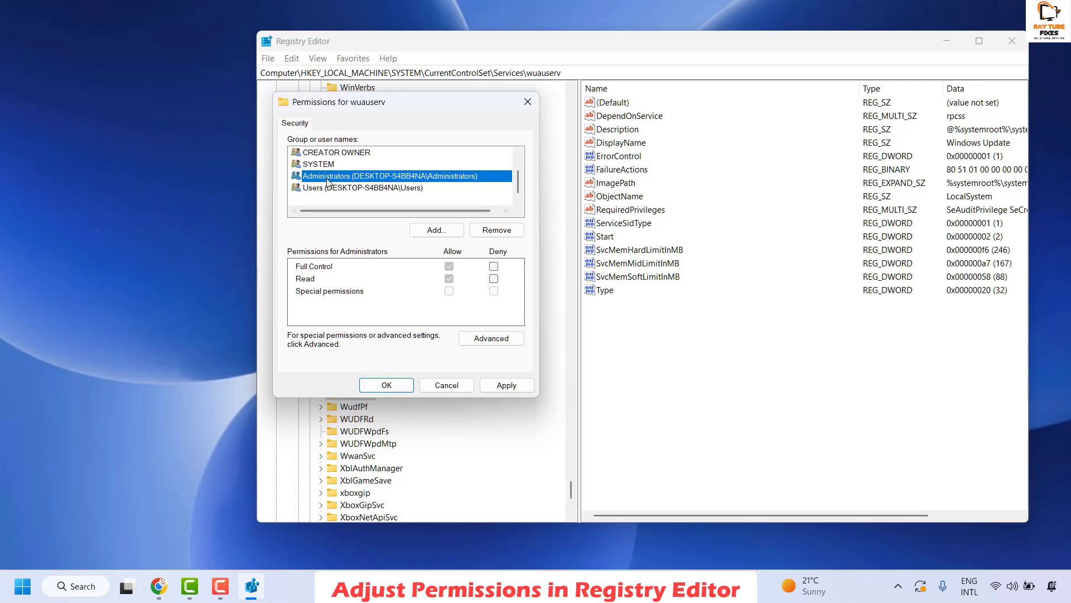
left_click(326, 166)
scroll(363, 174, "up", 1)
left_click(334, 176)
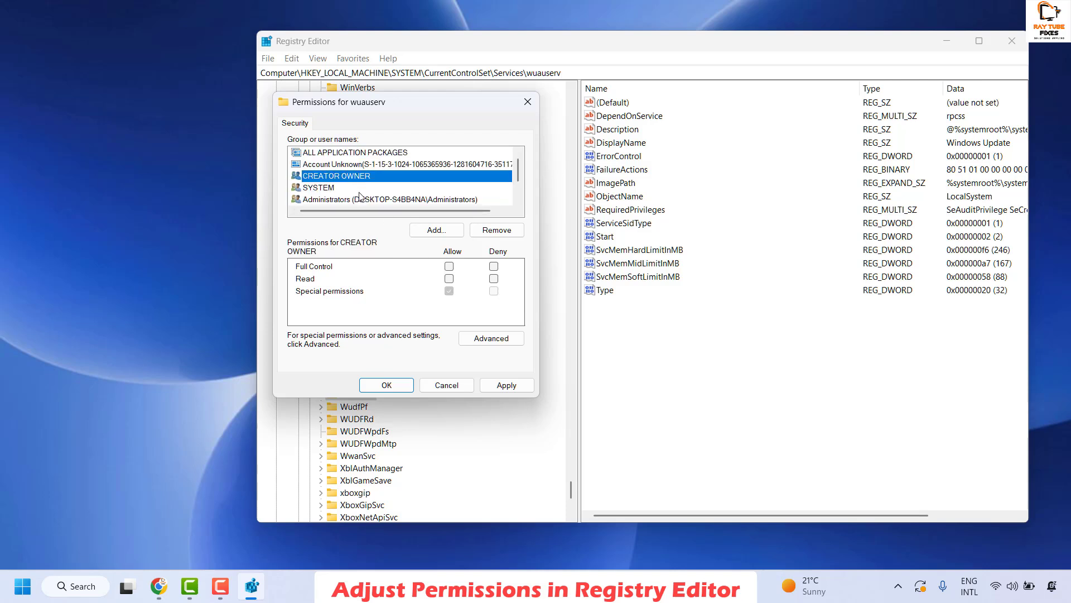
left_click(449, 266)
left_click(508, 385)
left_click(399, 386)
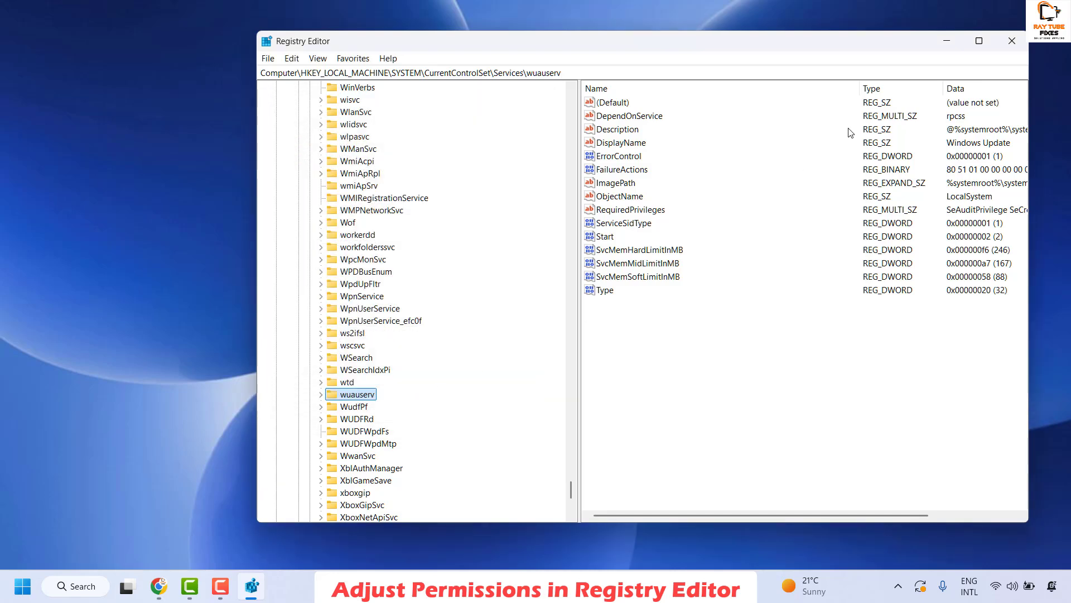
left_click(1012, 41)
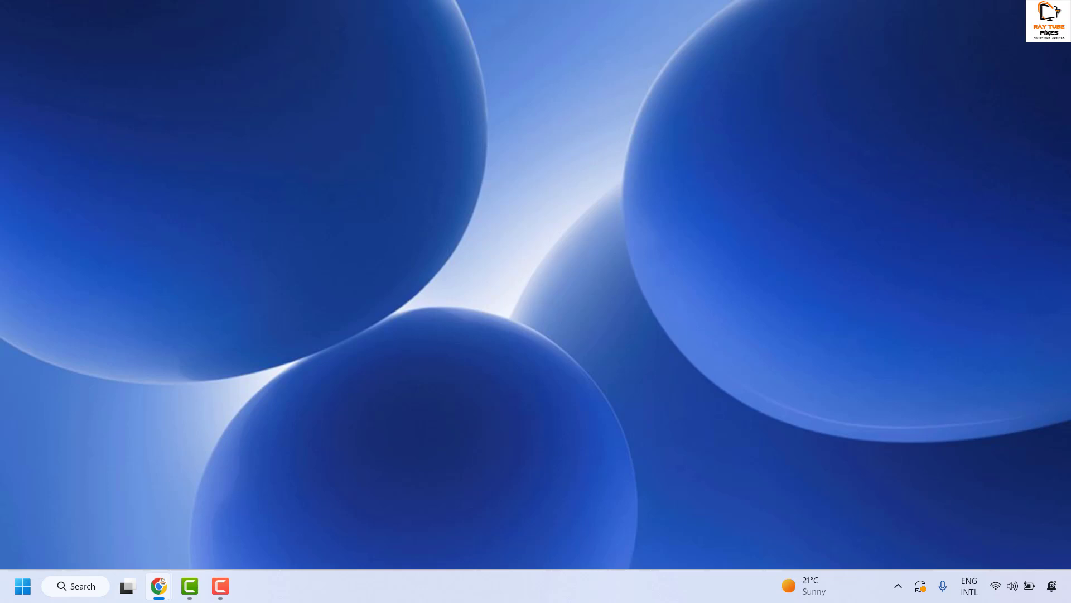
Step: Search for cmd, run Command Prompt as administrator, and move its window right
left_click(77, 587)
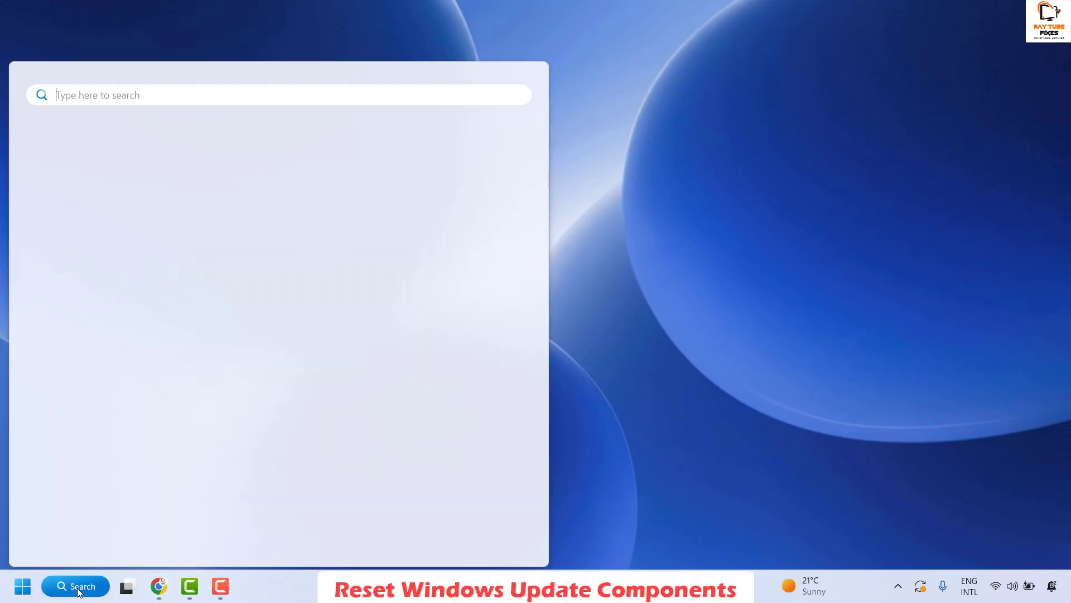
type("cmd")
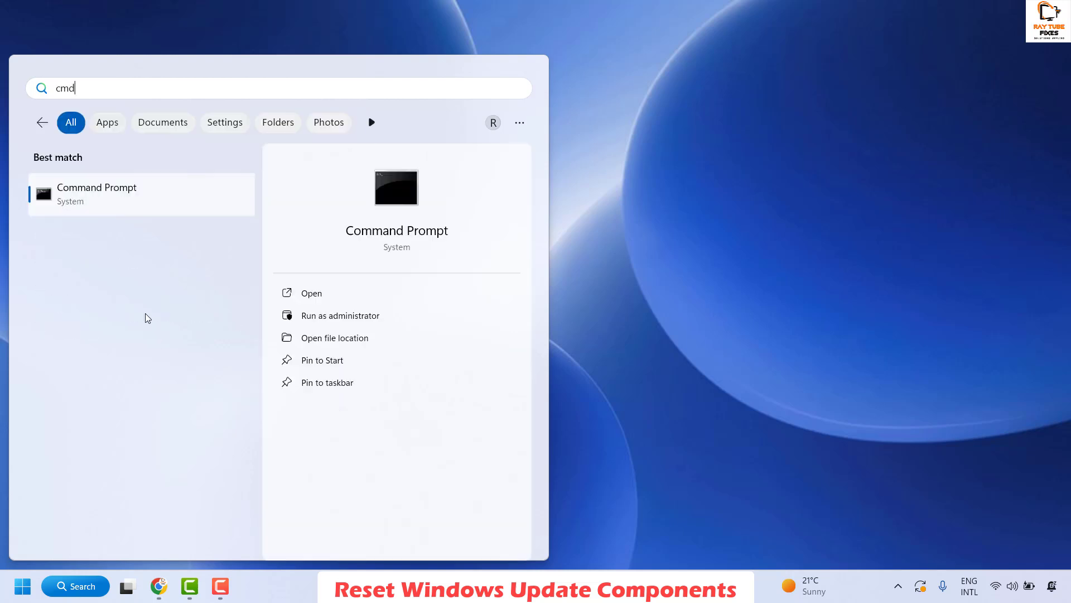
right_click(99, 200)
left_click(445, 302)
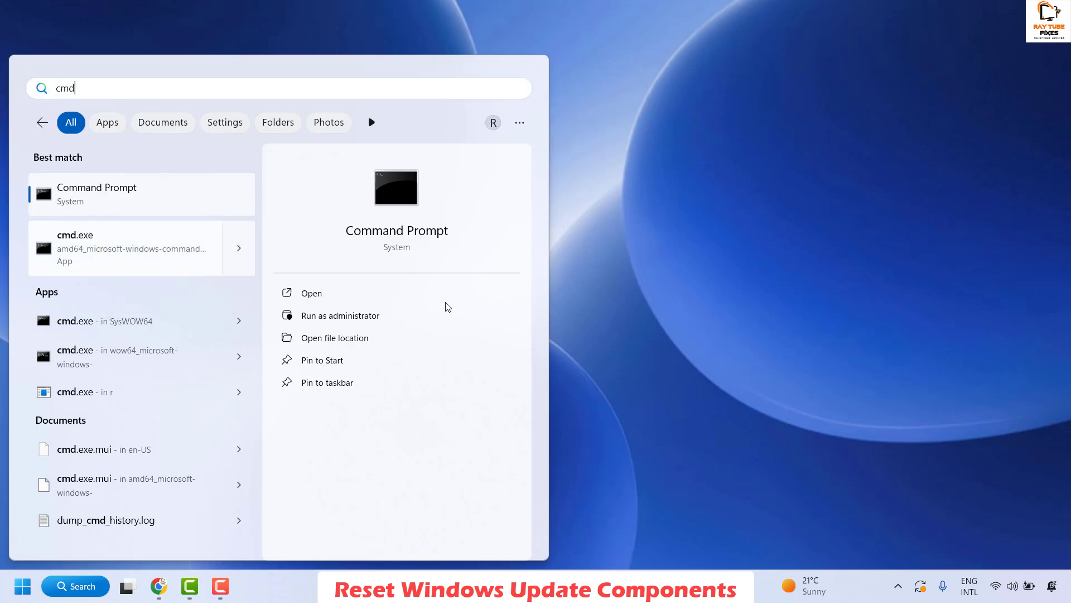
left_click(673, 329)
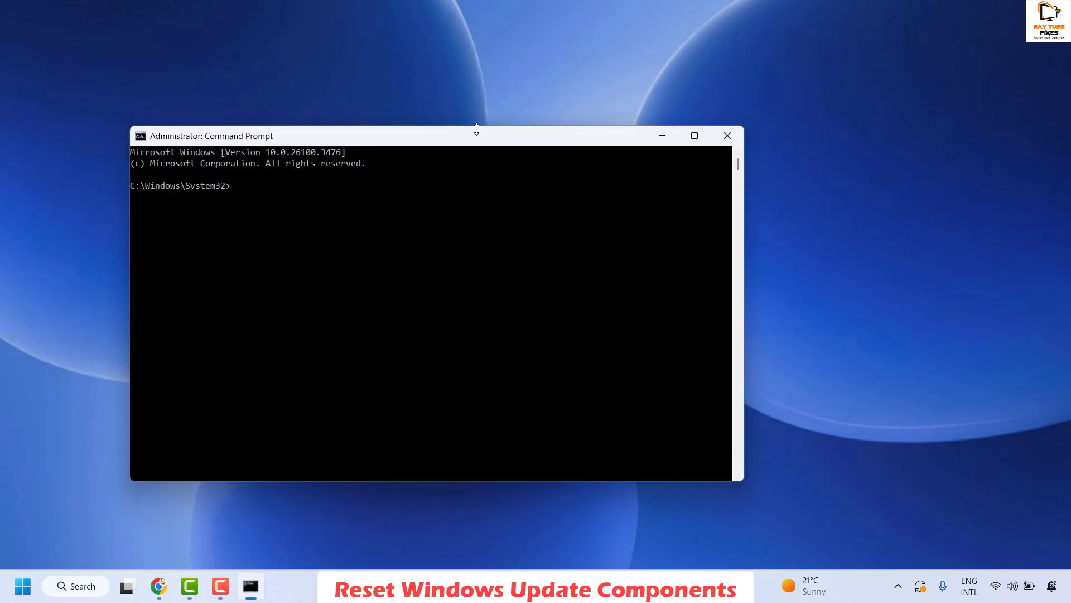
left_click_drag(483, 142, 736, 86)
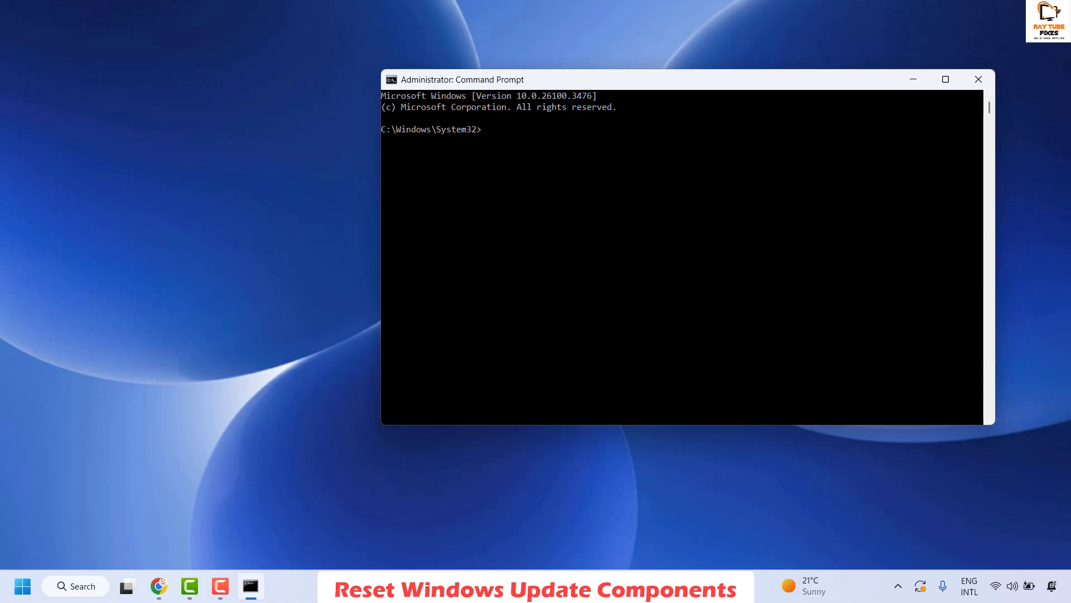
Step: Run net stop wuauserv and net stop cryptSvc in the admin console
key("alt+Tab")
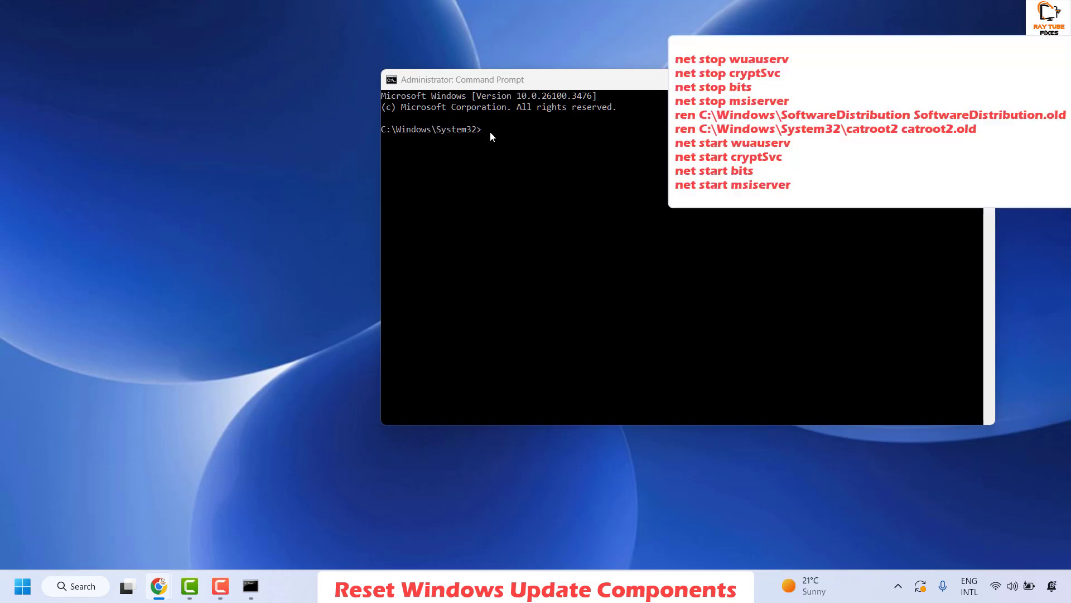
left_click(490, 131)
type("net stop wuauserv")
key("Return")
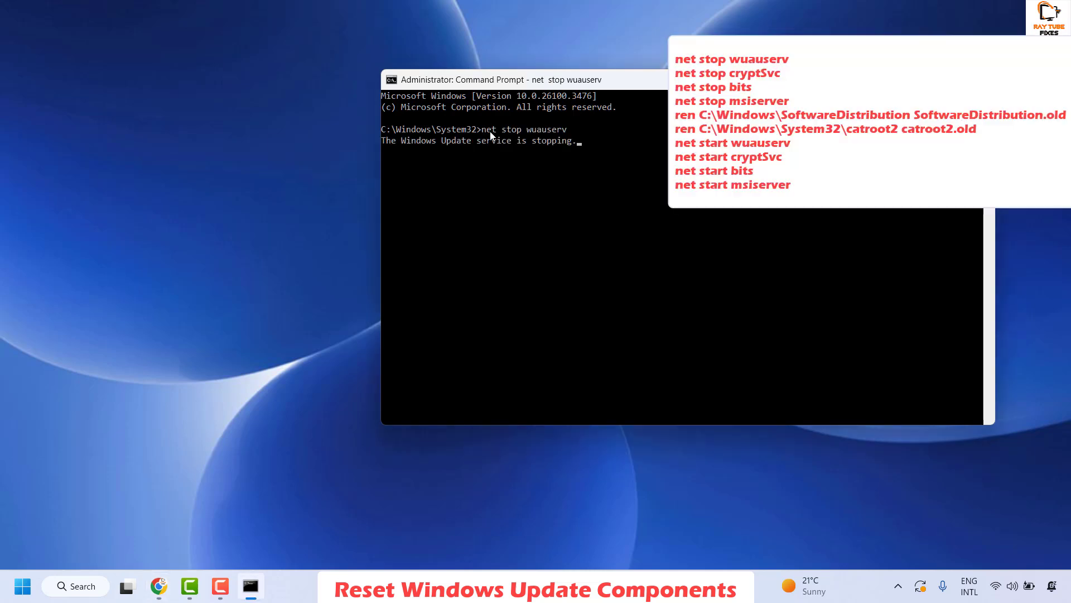
type("\\")
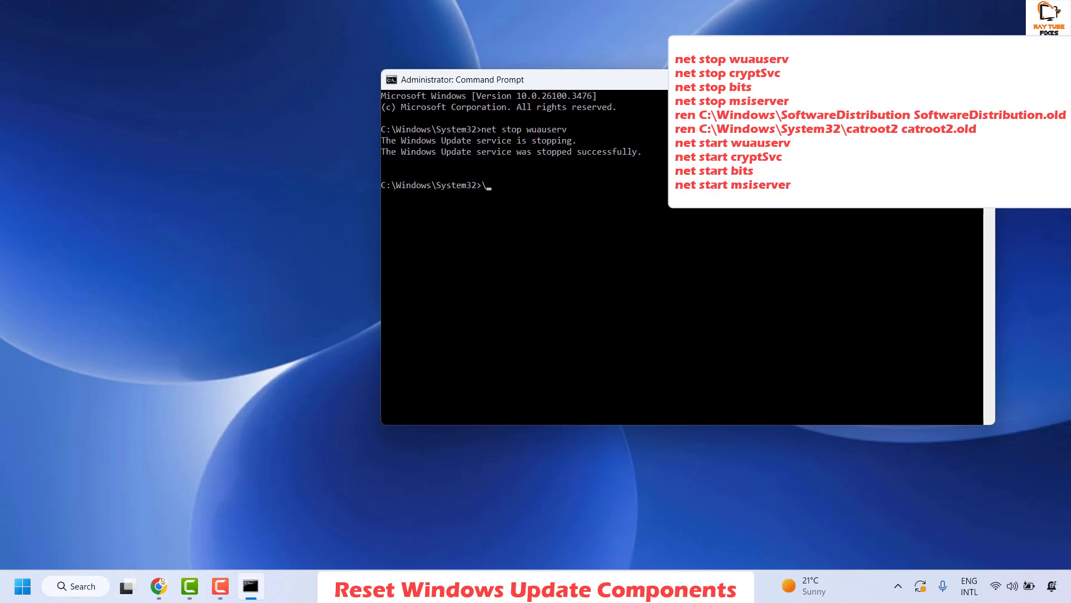
key("alt+Tab")
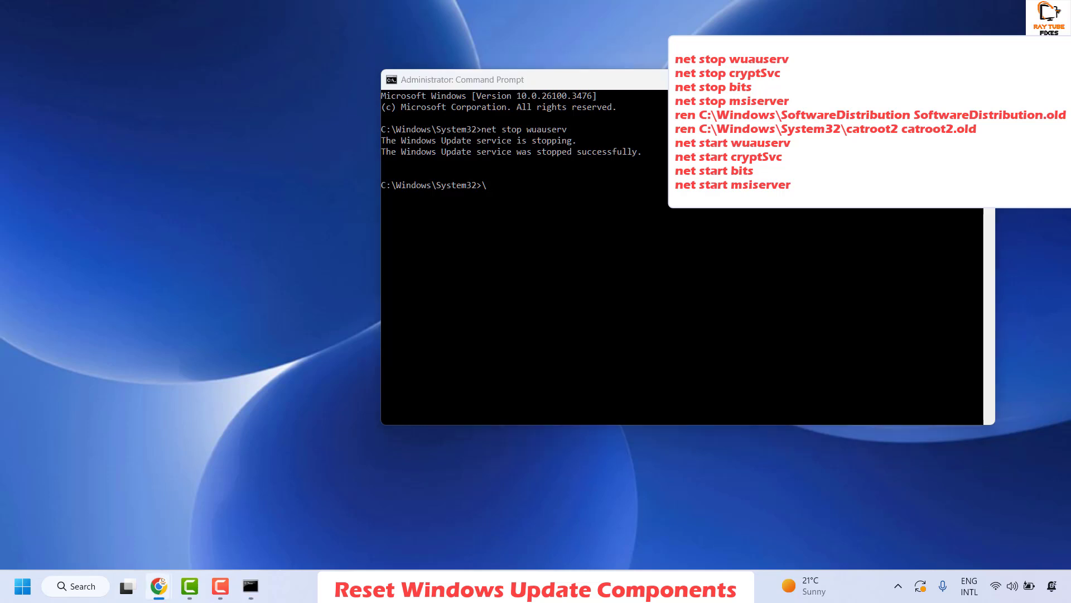
left_click(498, 190)
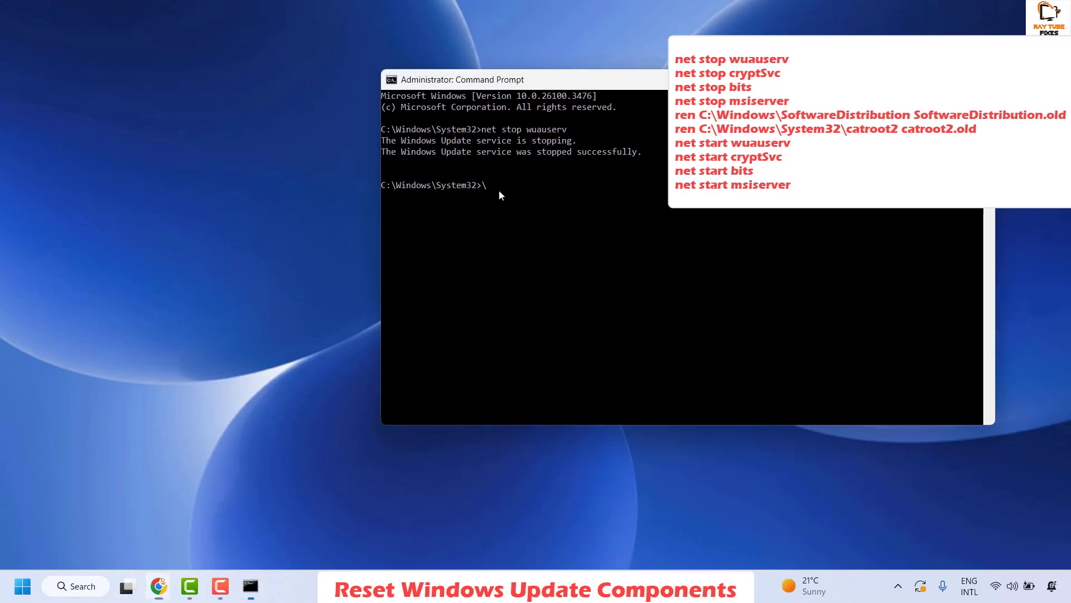
type("net stop cryptSvc")
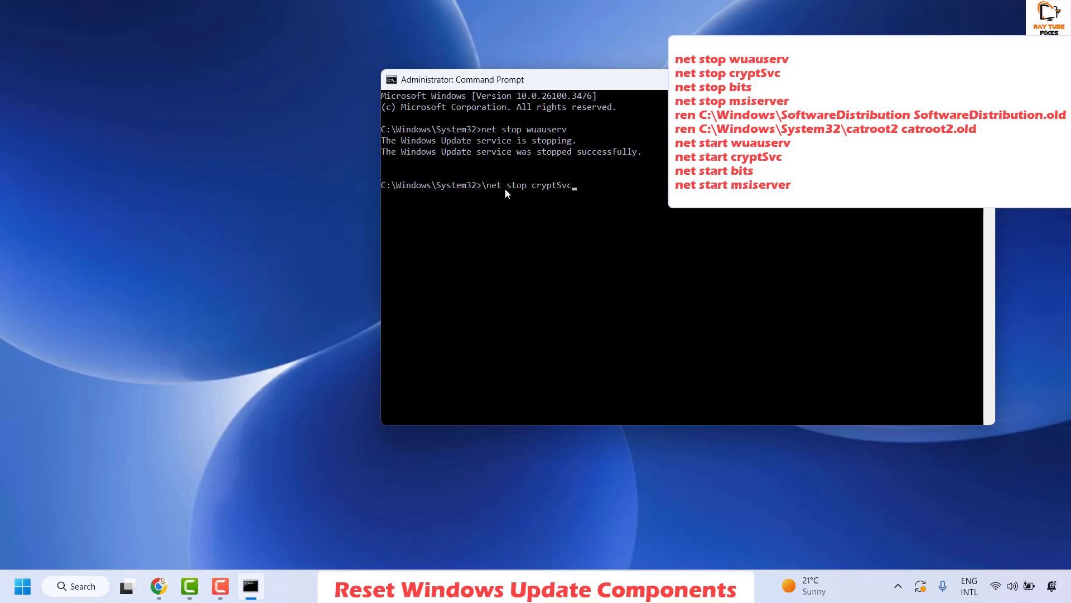
key("Return")
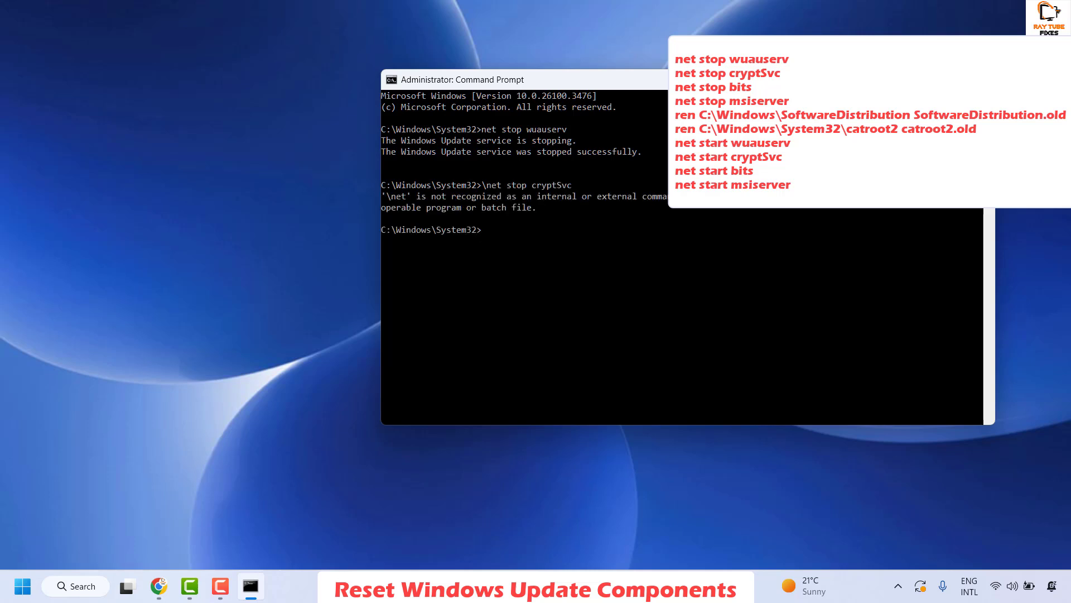
Step: Run net stop bits and paste in the command stopping msiserver
key("alt+Tab")
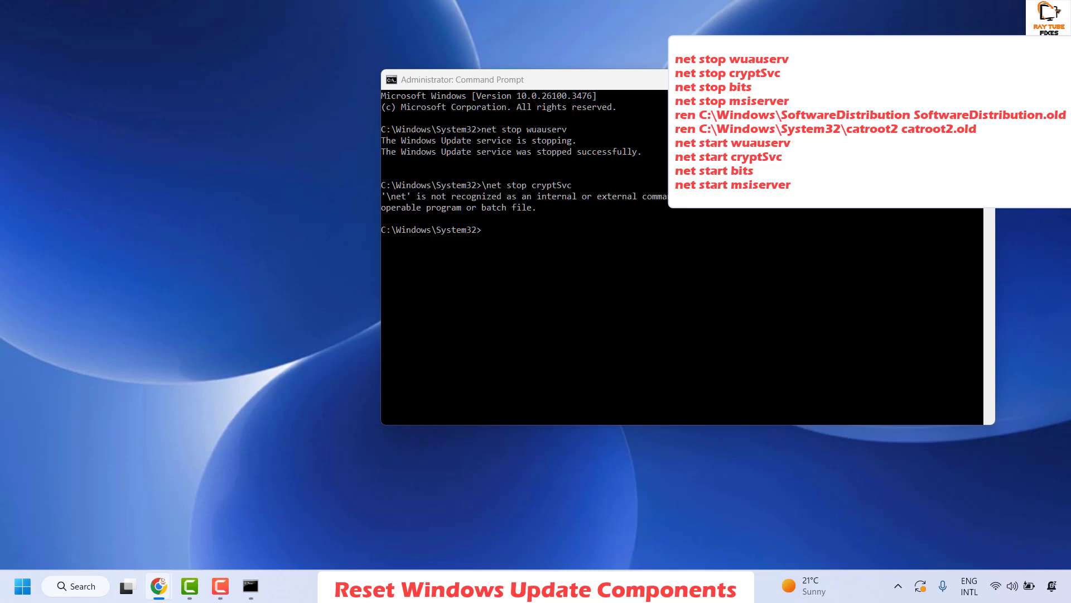
left_click(503, 231)
type("net stop bits")
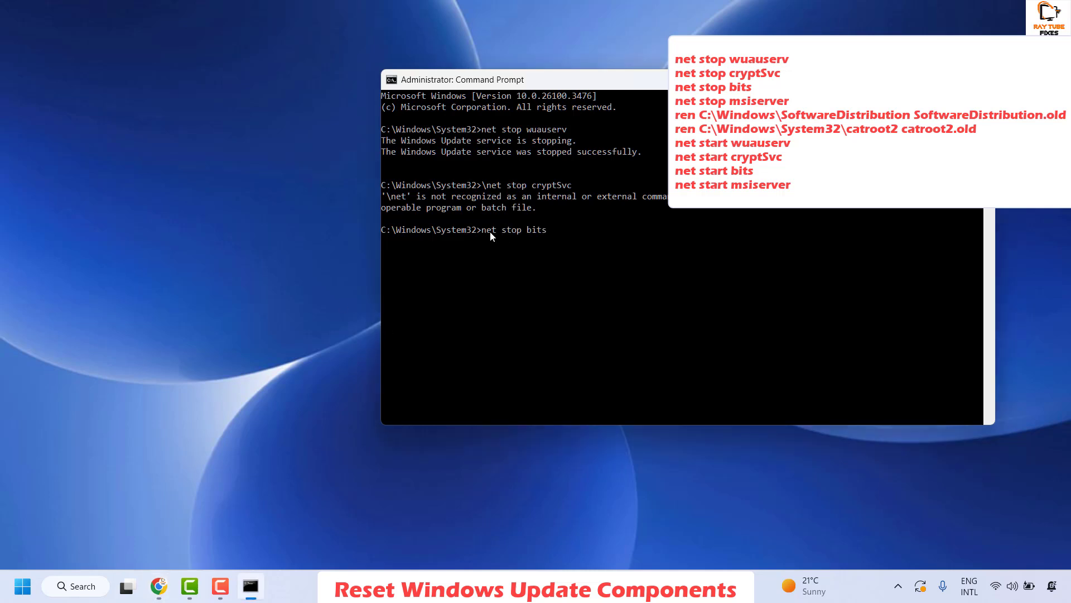
key("Return")
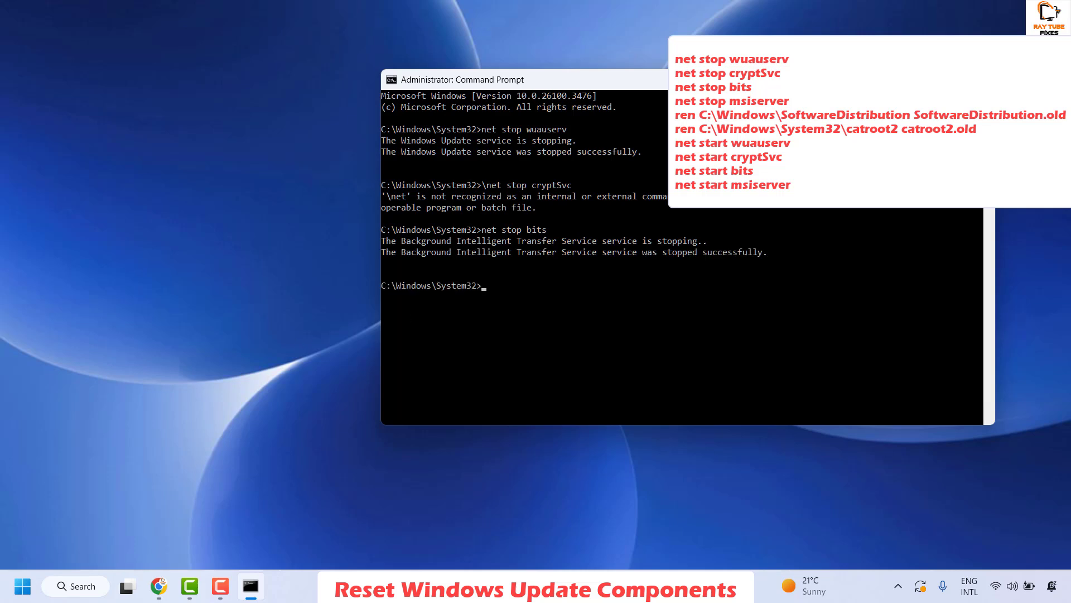
key("alt+Tab")
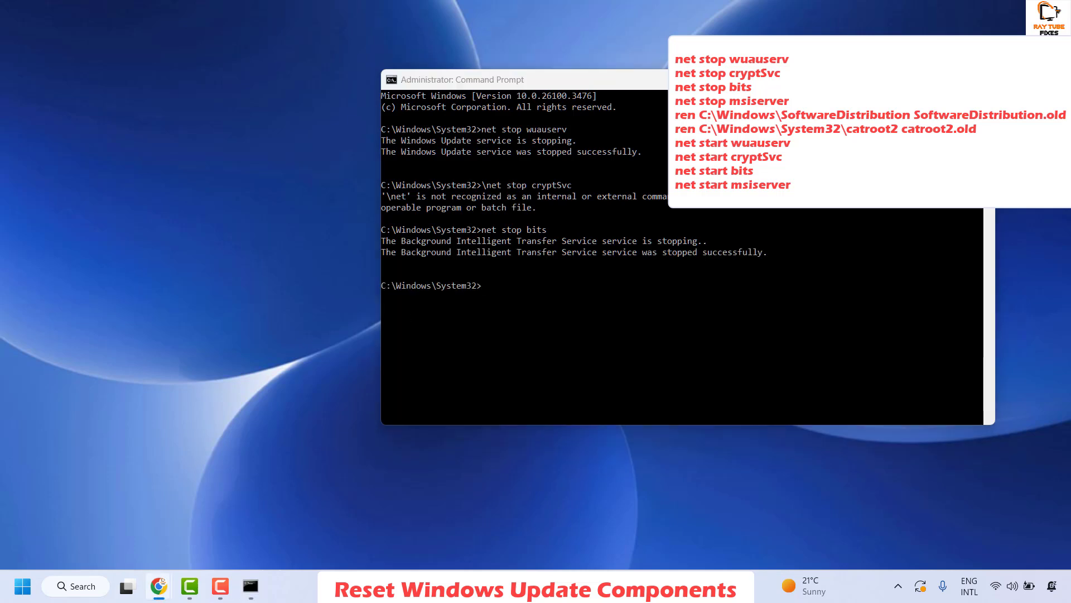
left_click(494, 286)
type("net stop msiserver")
key("Return")
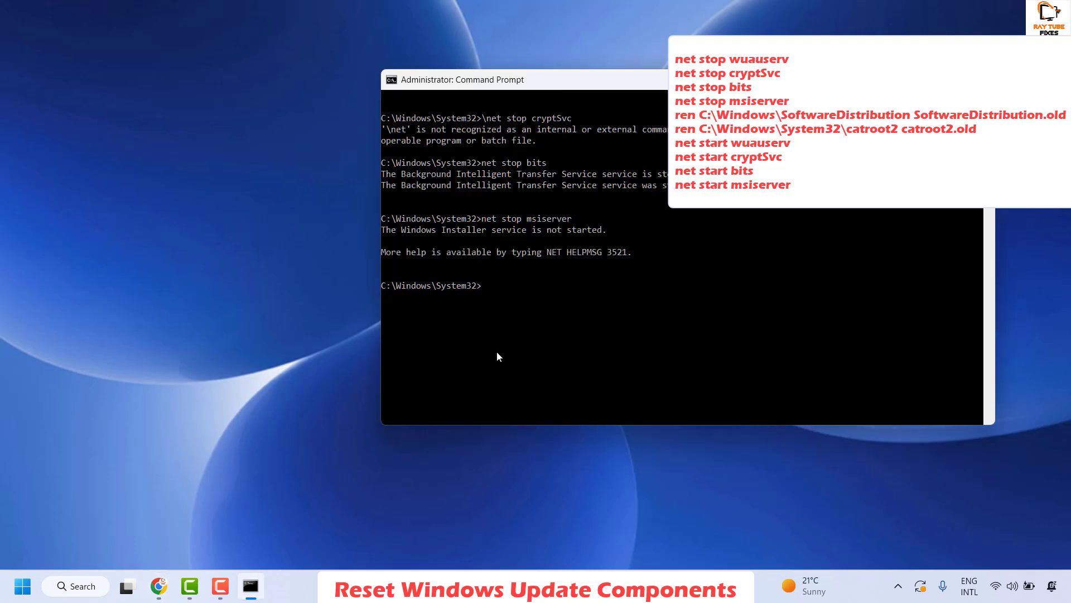
key("alt+Tab")
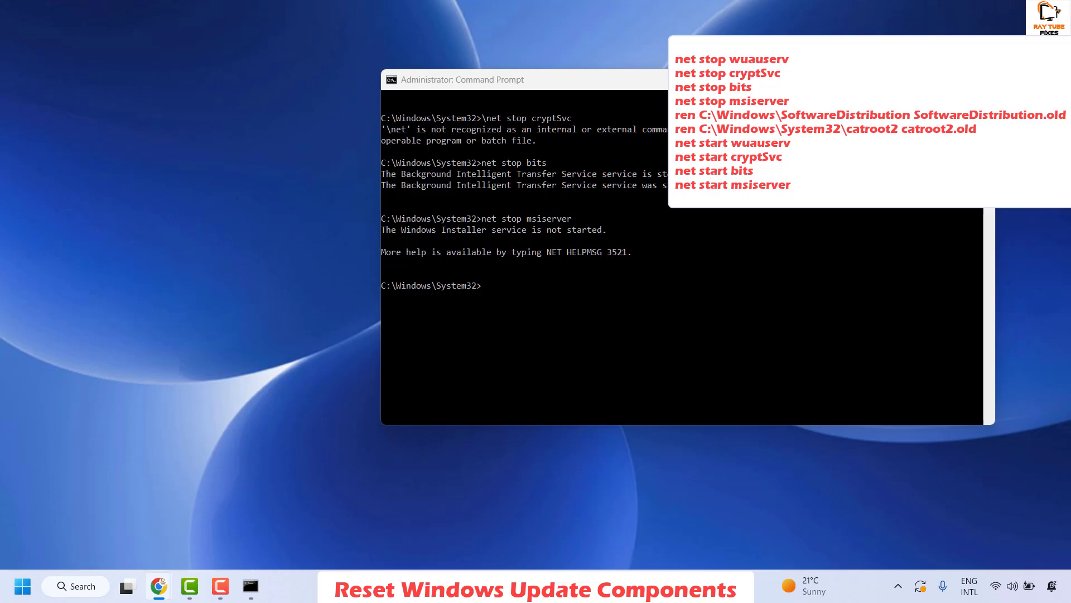
Step: Rename C:\Windows\SoftwareDistribution to SoftwareDistribution.old
left_click(501, 289)
type("ren C:\\Windows\\SoftwareDistribution SoftwareDistribution.old")
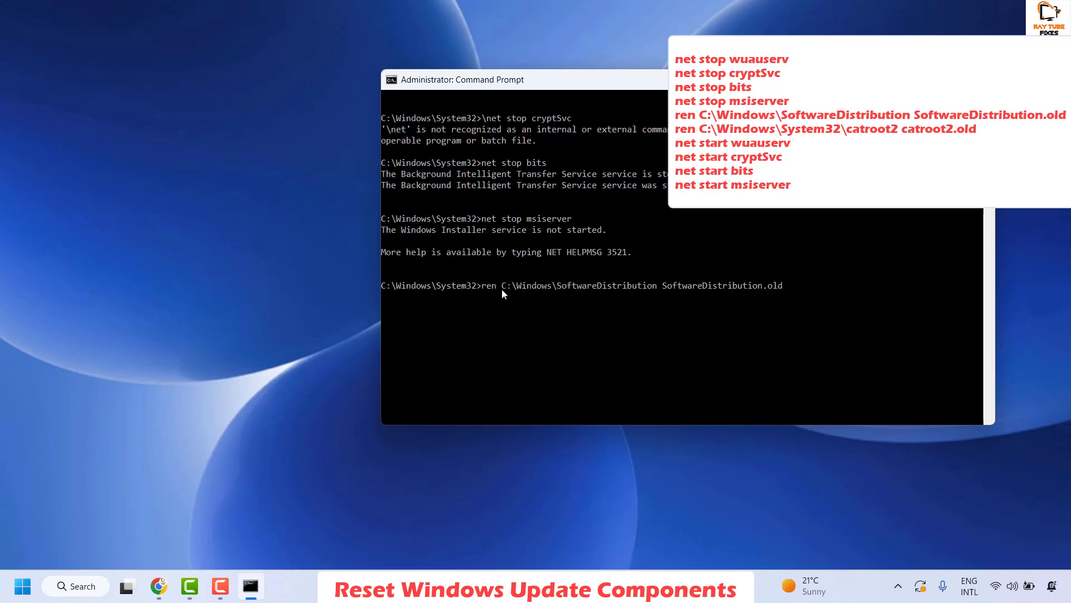
key("Return")
key("alt+Tab")
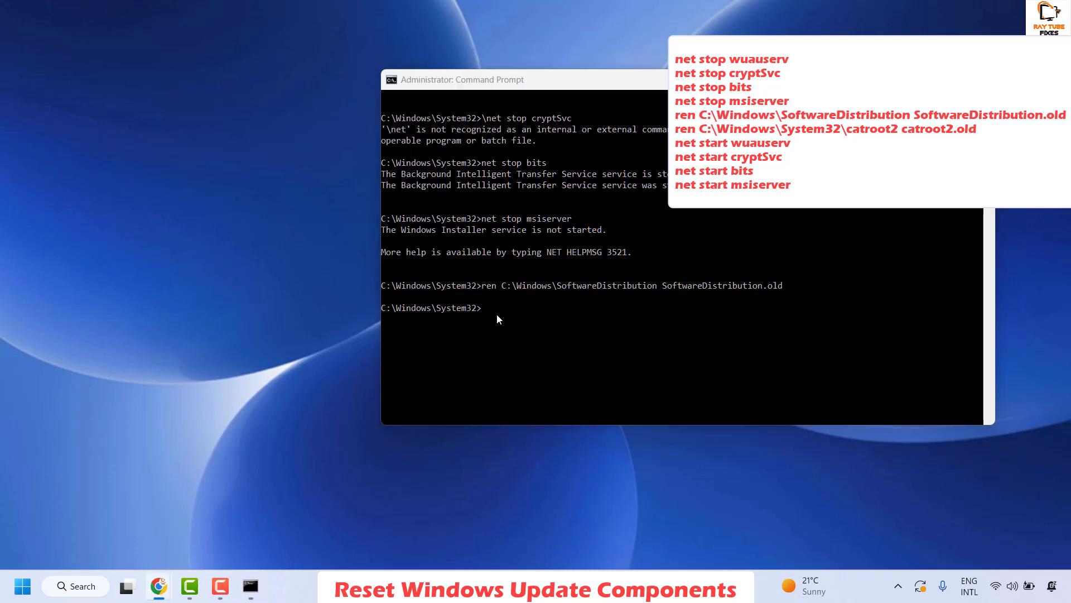
Step: Attempt renaming C:\Windows\System32\catroot2 to catroot2.old, which returns Access is denied
key("alt+Tab")
type("ren C:\\Windows\\System32\\catroot2 catroot2.old")
key("Return")
scroll(396, 323, "down", 1)
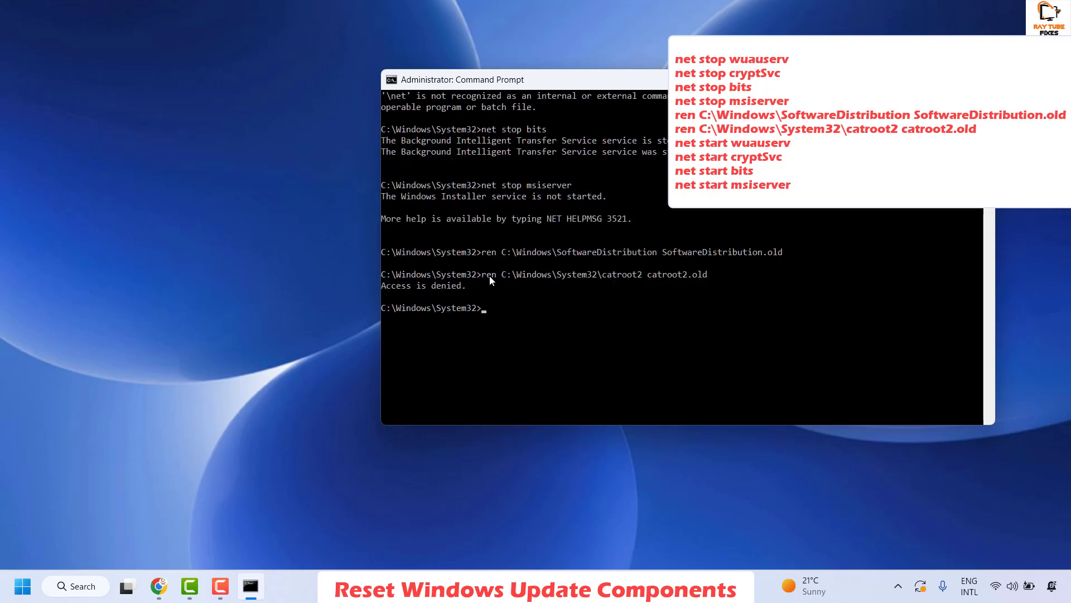
key("alt+Tab")
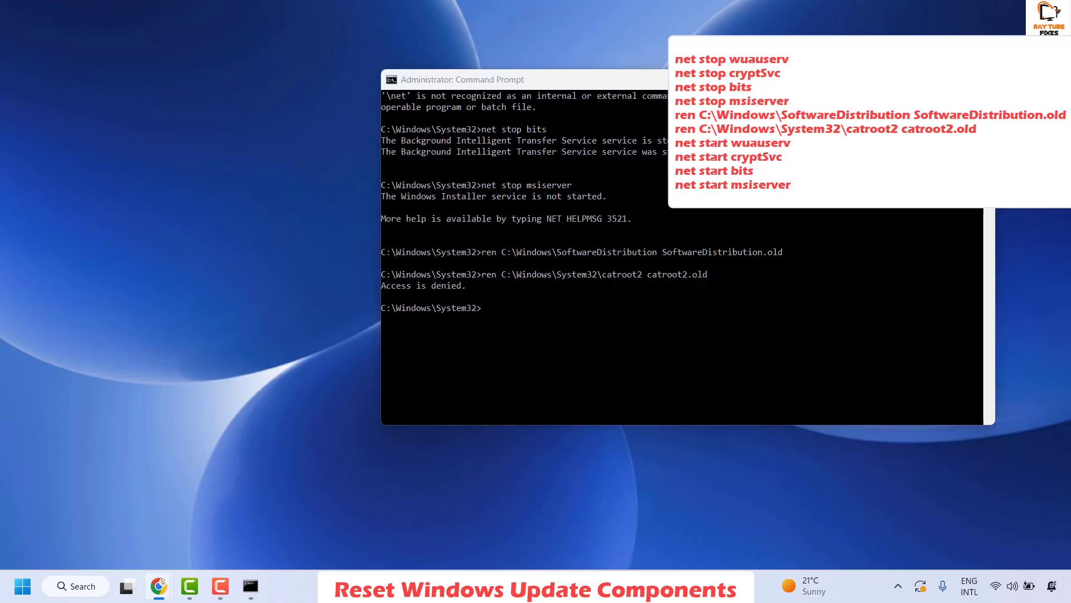
left_click(500, 317)
right_click(496, 311)
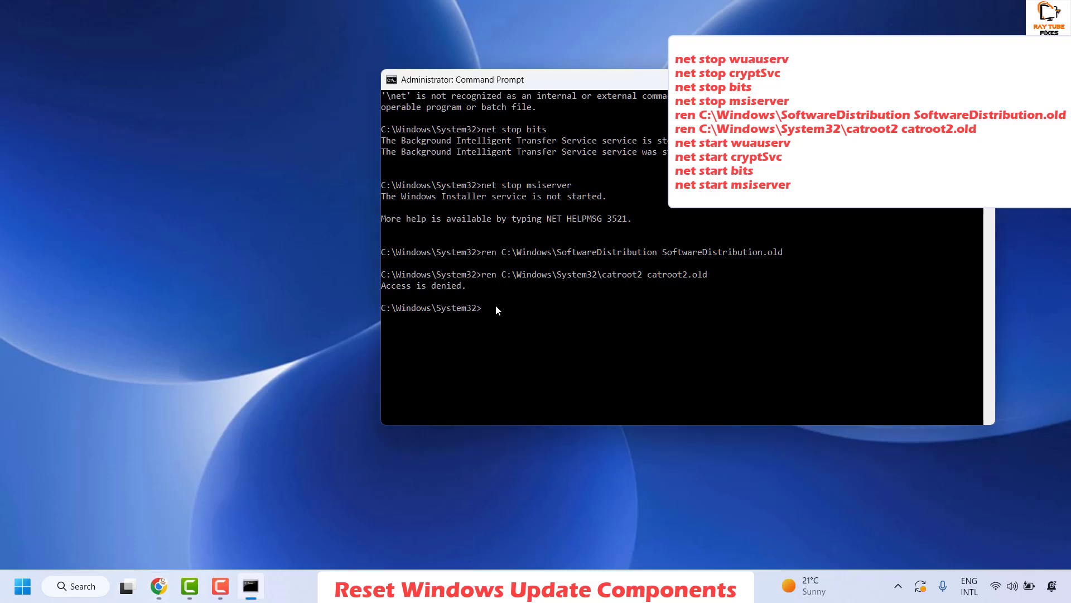
Step: Run net start for wuauserv, cryptSvc, bits and msiserver, then close Command Prompt
key("Return")
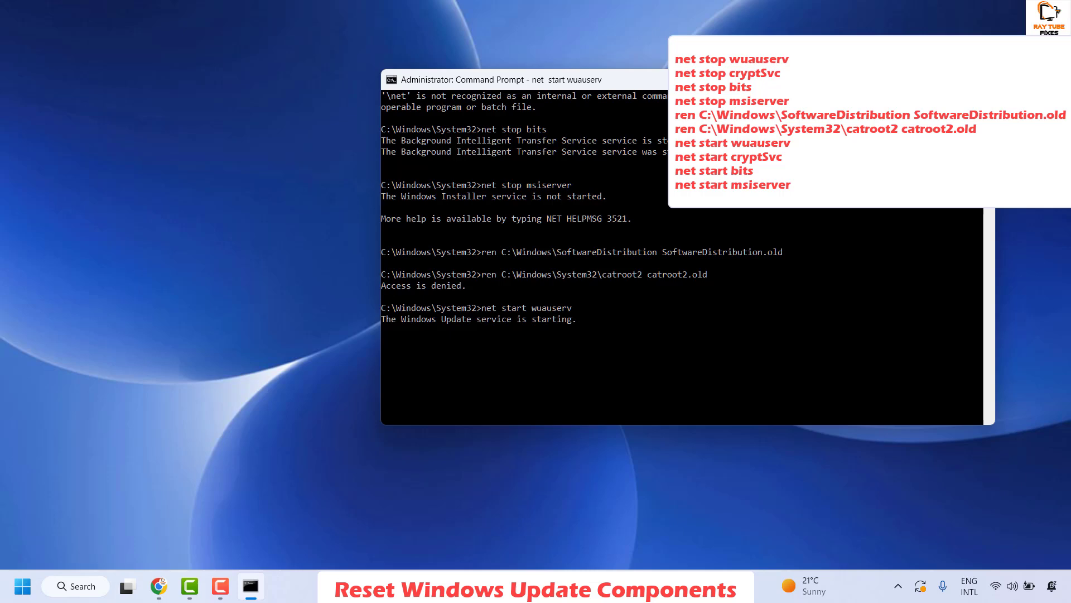
left_click(502, 386)
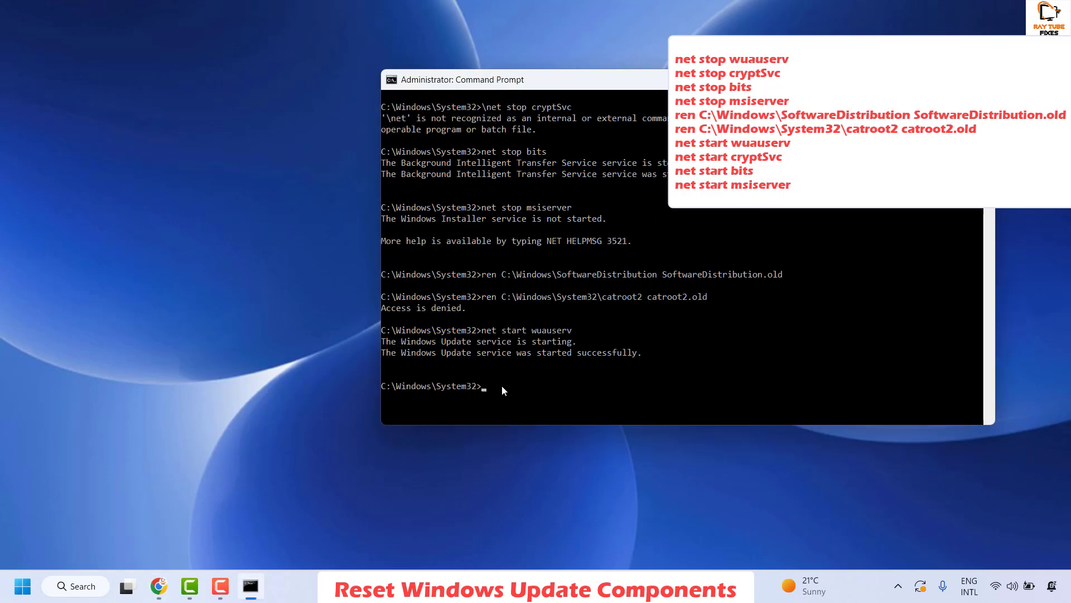
right_click(501, 385)
key("Return")
scroll(593, 397, "down", 2)
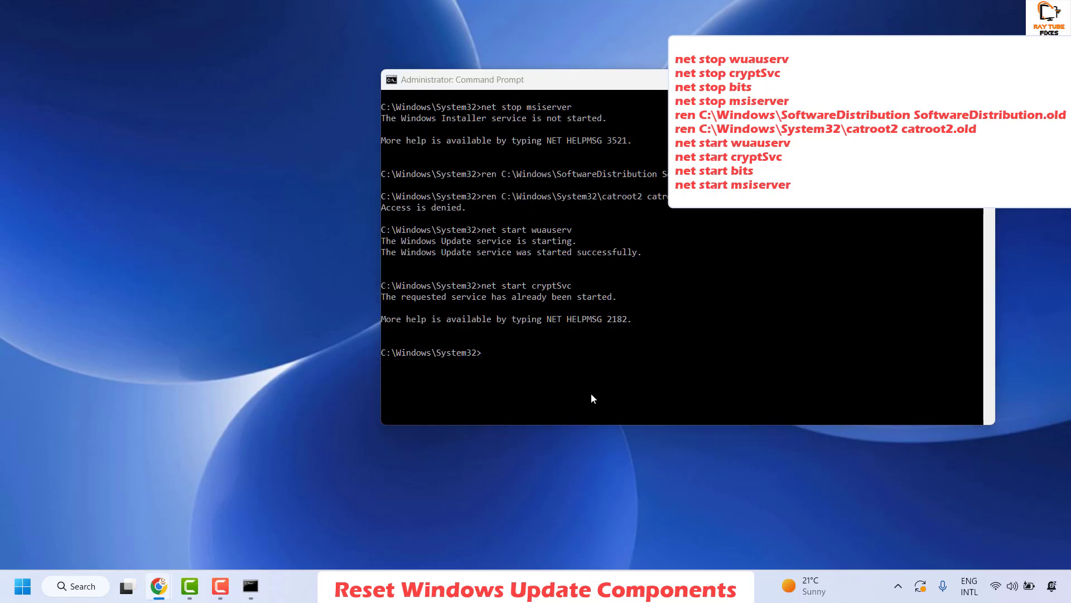
right_click(485, 348)
key("Return")
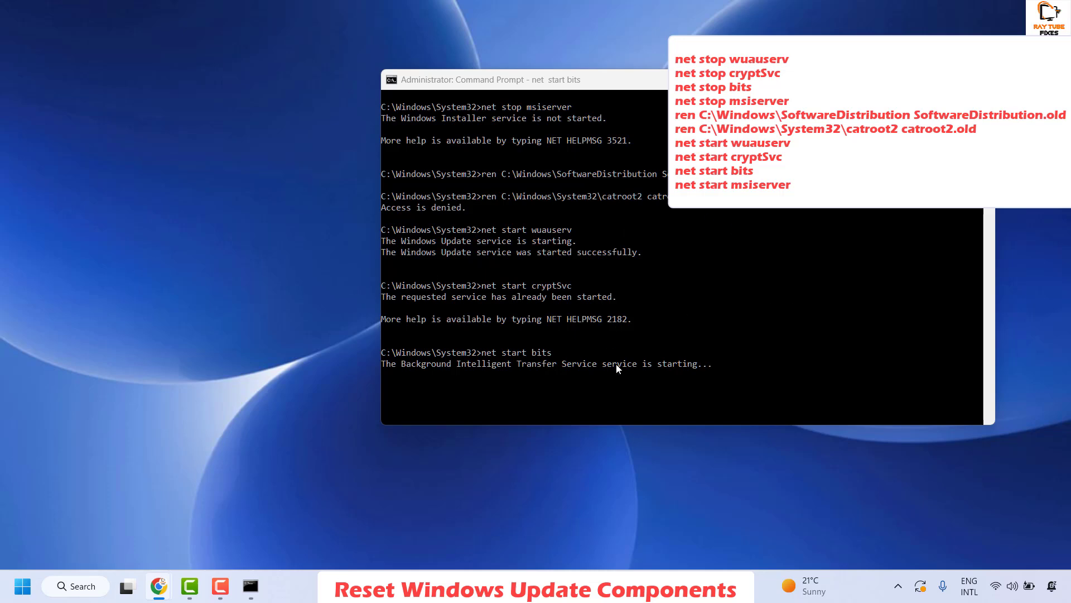
right_click(517, 413)
key("Return")
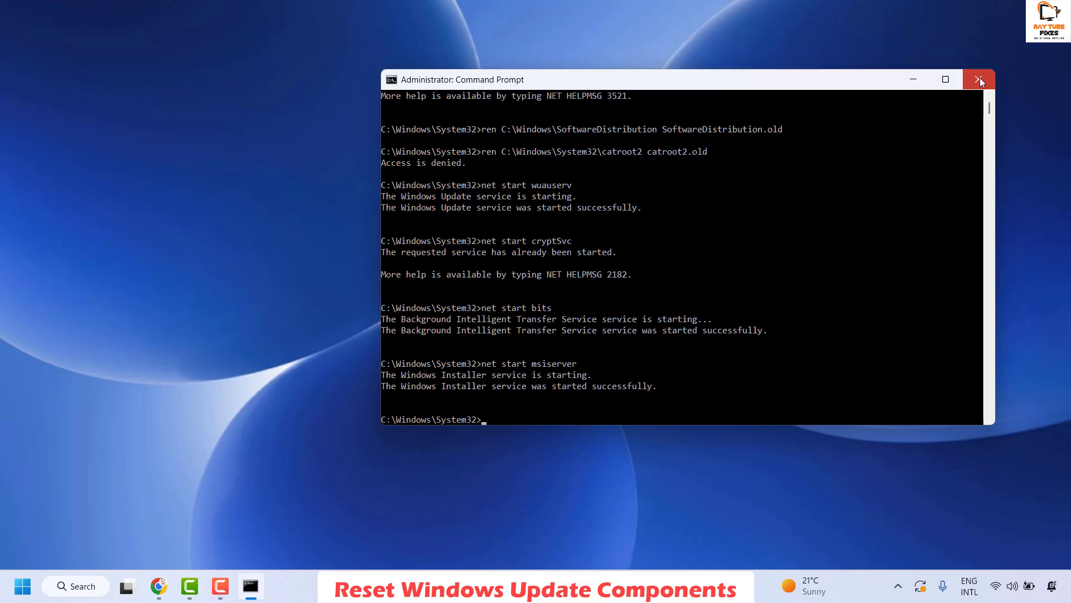
left_click(980, 79)
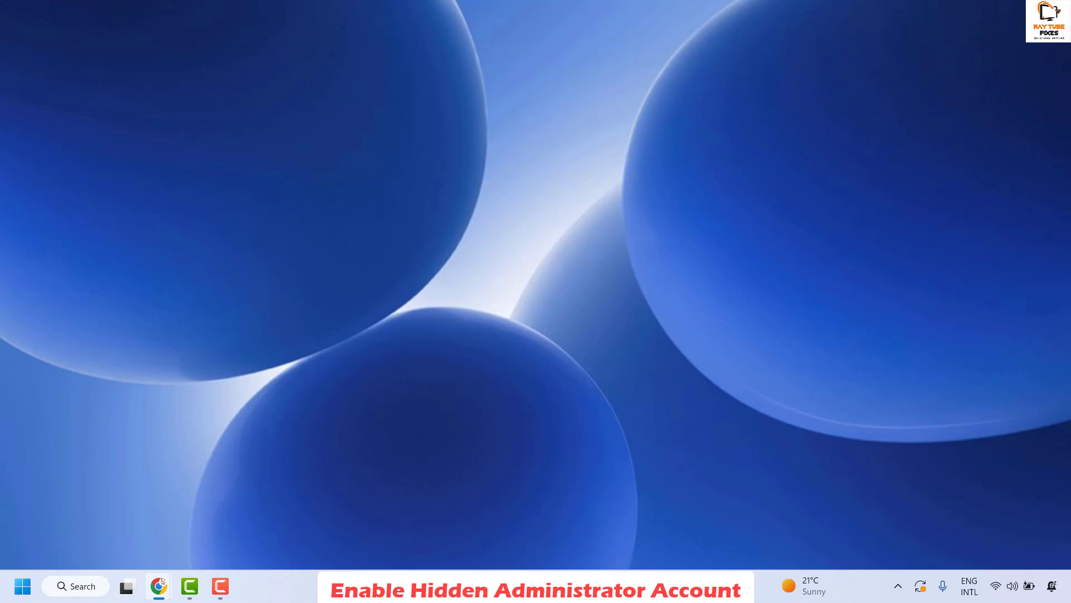
Step: Launch Command Prompt as administrator from a Windows search for cmd
left_click(70, 590)
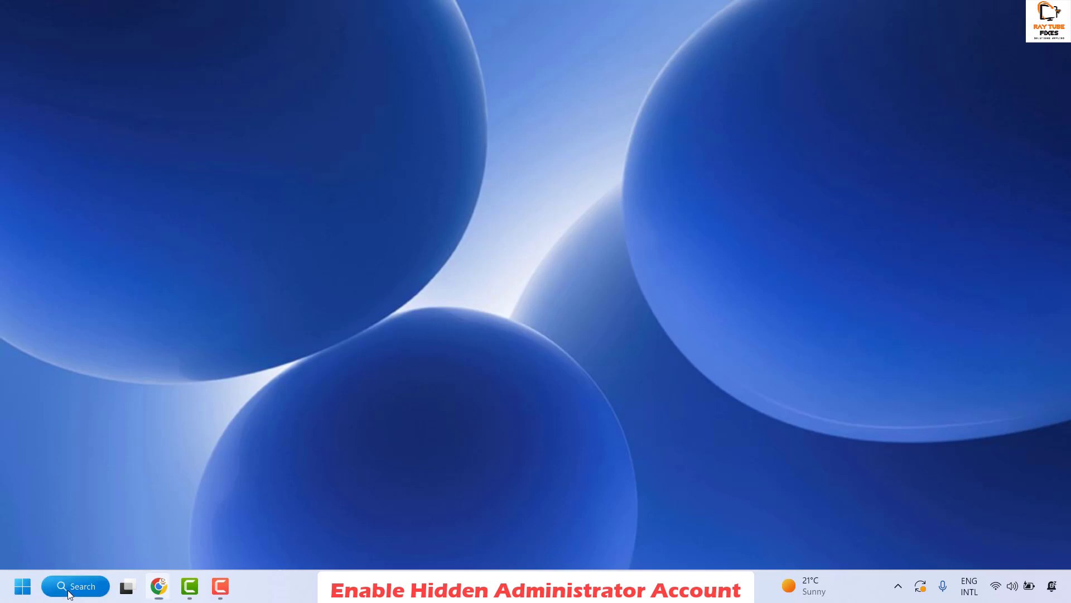
type("cmd")
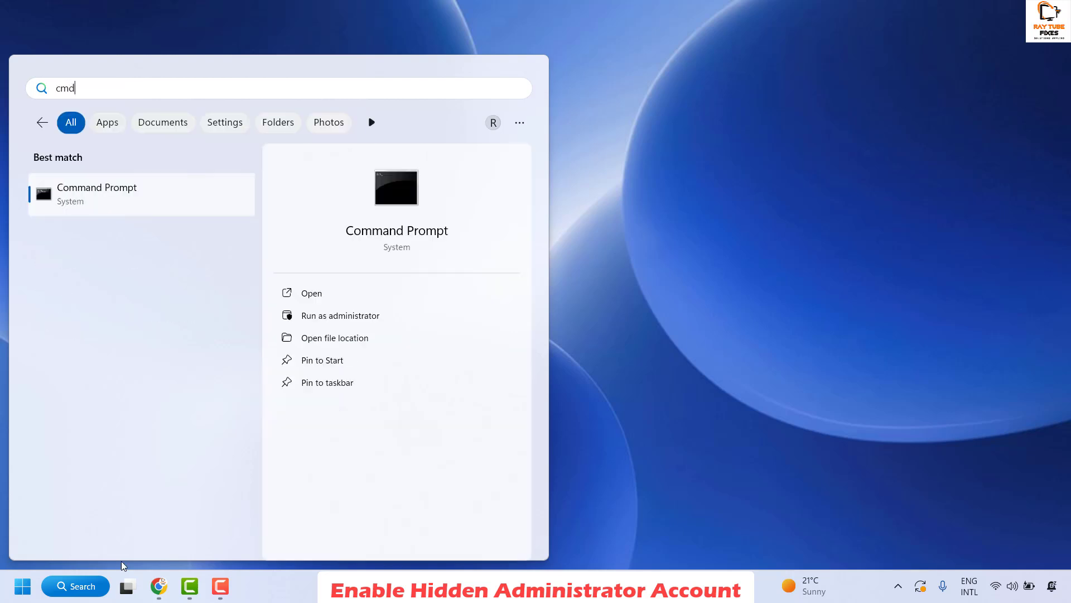
right_click(103, 200)
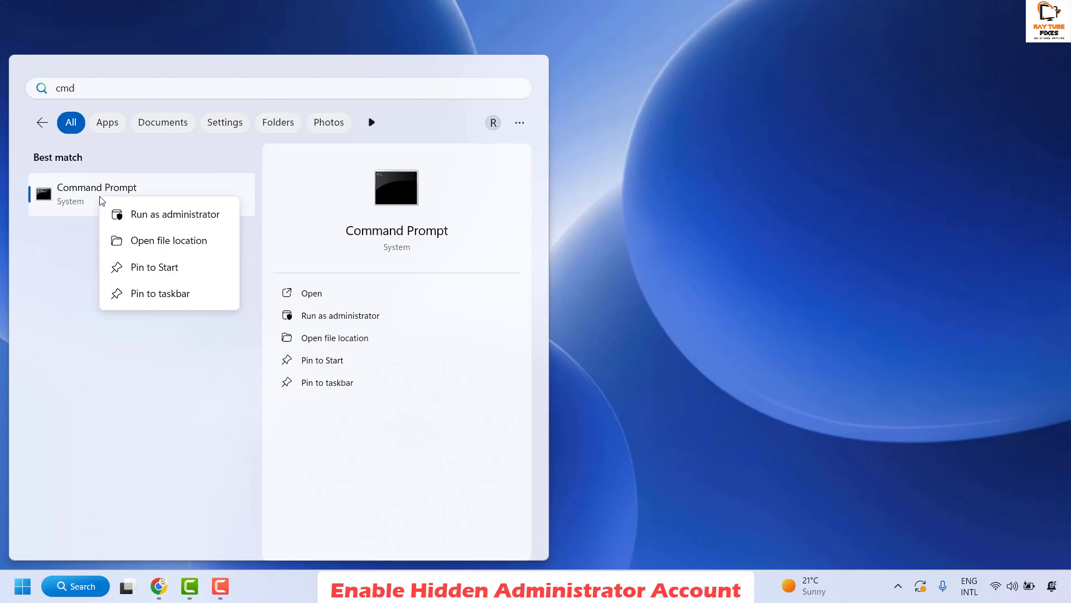
left_click(146, 218)
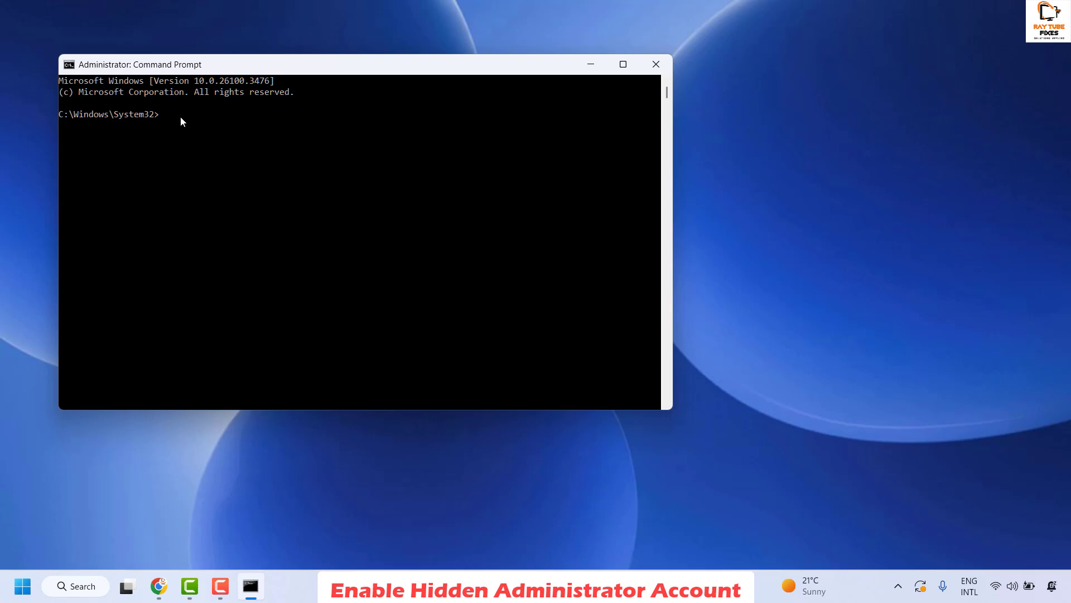
Step: Run 'net user administrator /active:yes' to enable the Administrator account, then close the console
key("ctrl+v")
key("Return")
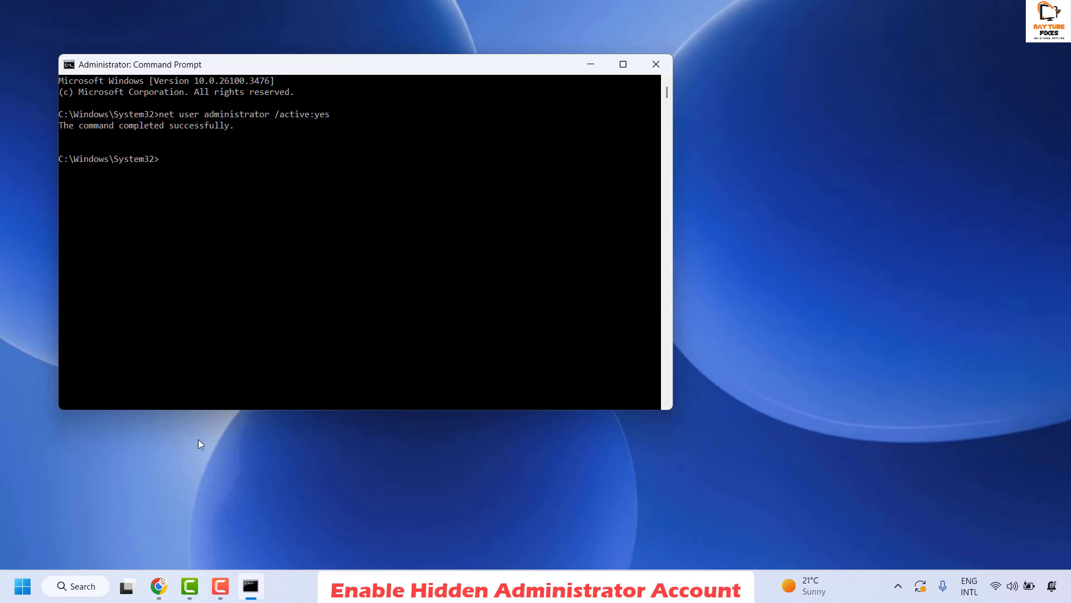
left_click(657, 64)
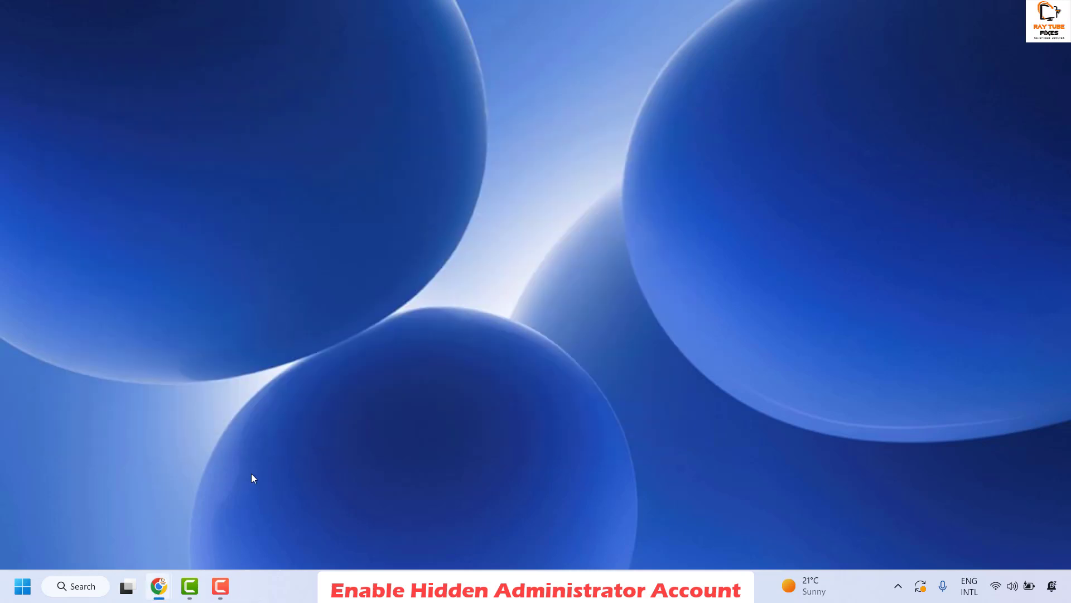
right_click(19, 590)
mouse_move(138, 528)
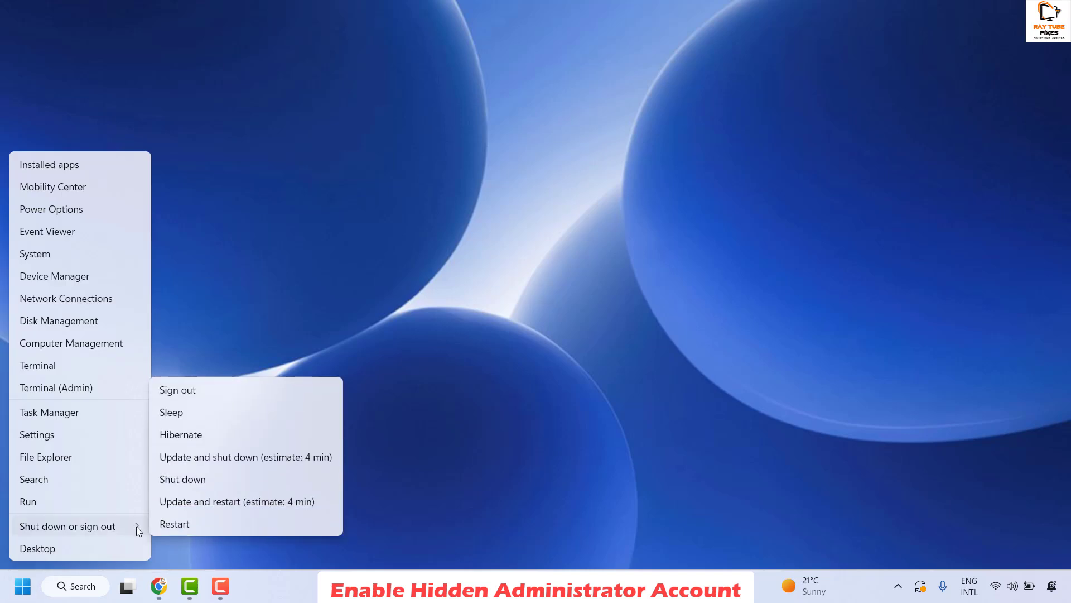
left_click(624, 202)
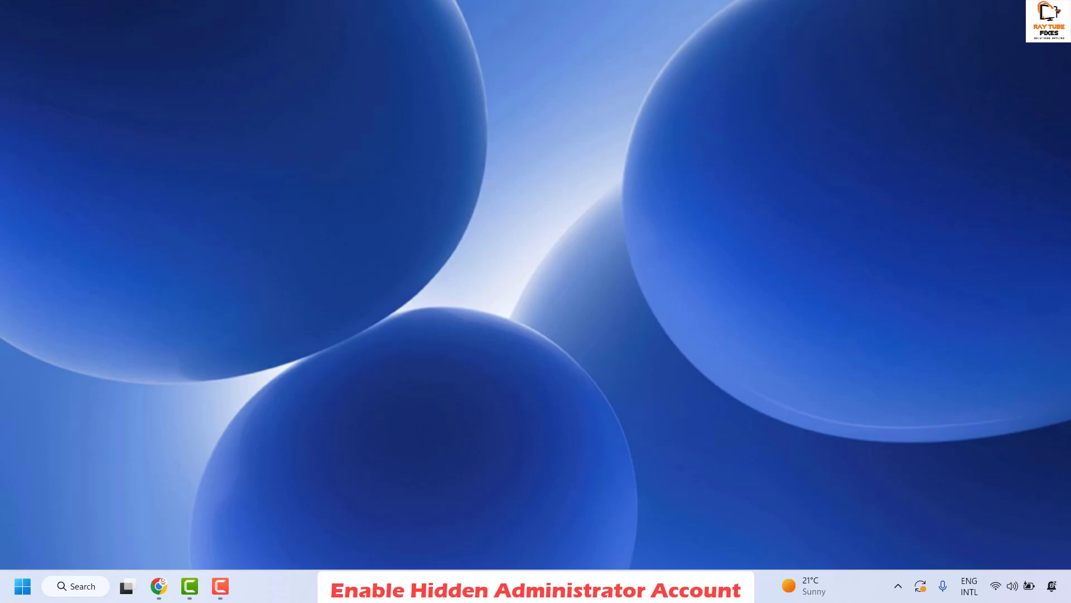
left_click(159, 586)
Step: Launch Command Prompt as administrator again from a Windows search for cmd
left_click(70, 589)
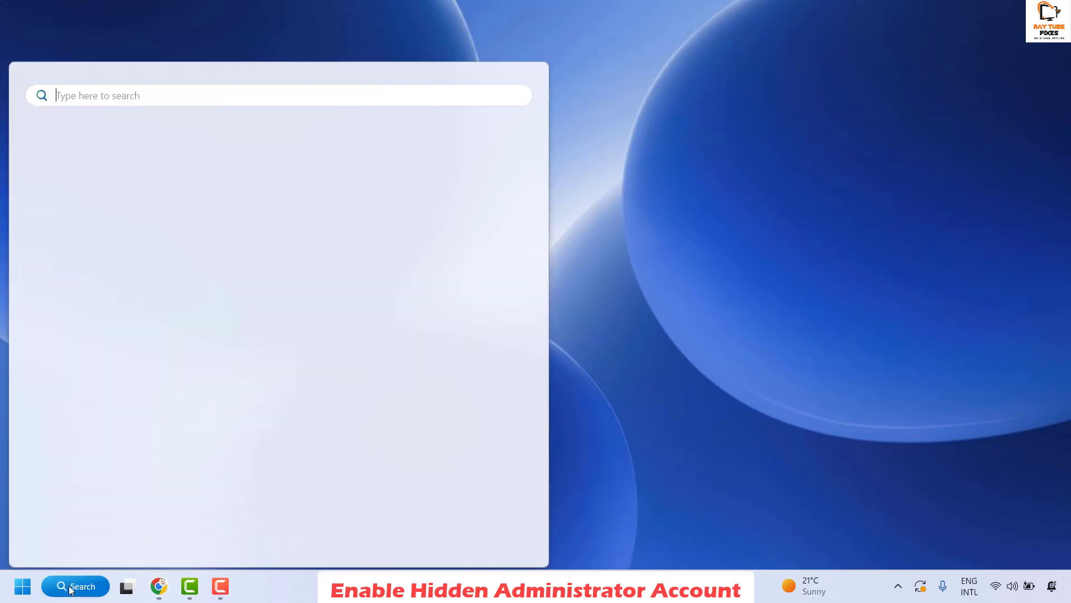
type("cmd")
right_click(87, 202)
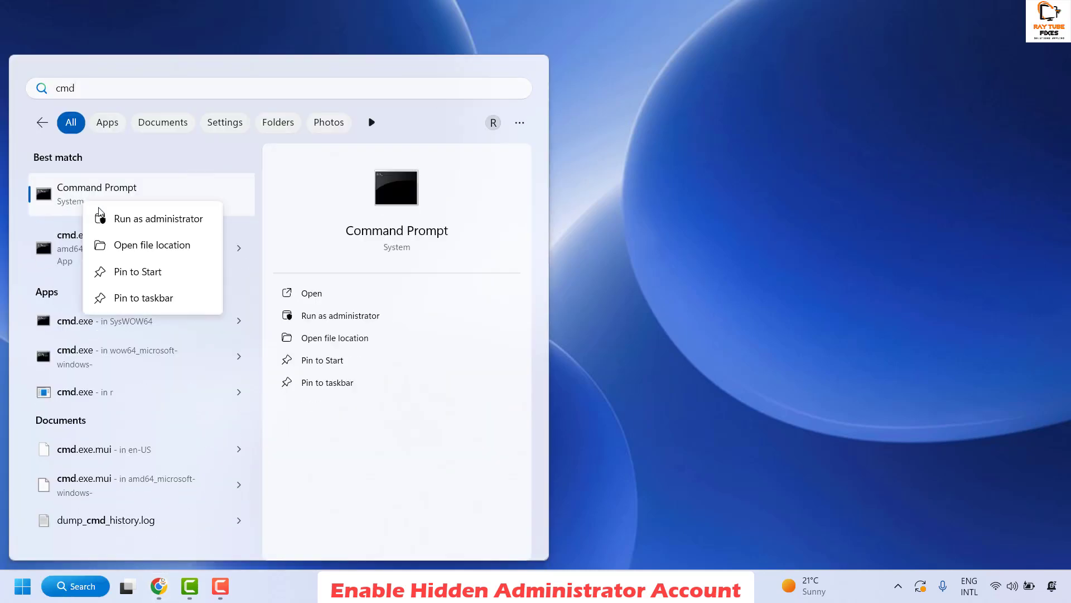
left_click(162, 224)
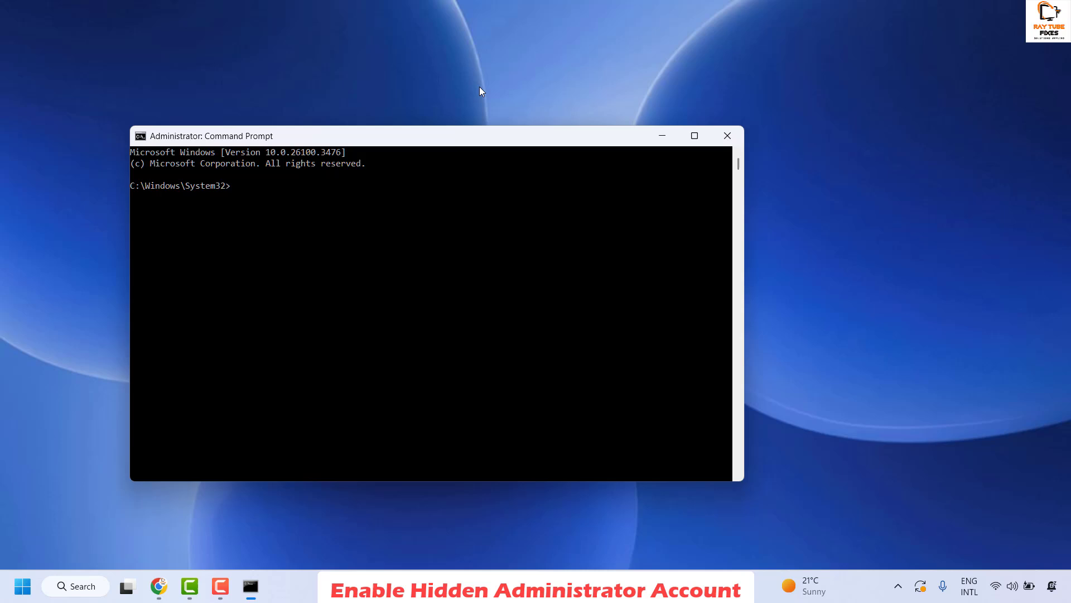
Step: Run 'net user administrator /active:no' to disable the Administrator account, then close the console
left_click_drag(481, 135, 668, 115)
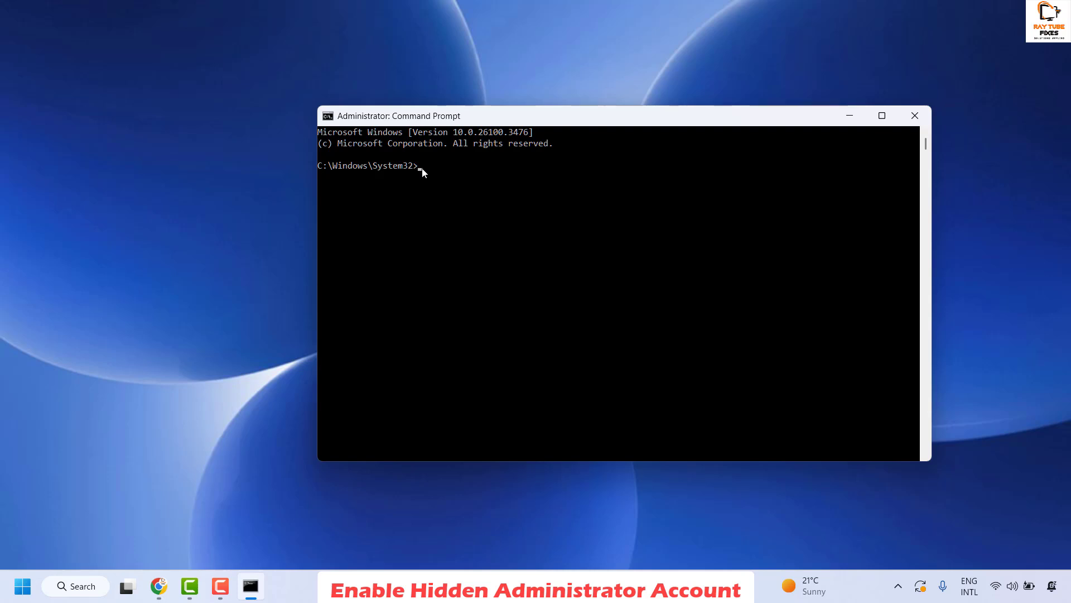
key("ctrl+v")
key("Return")
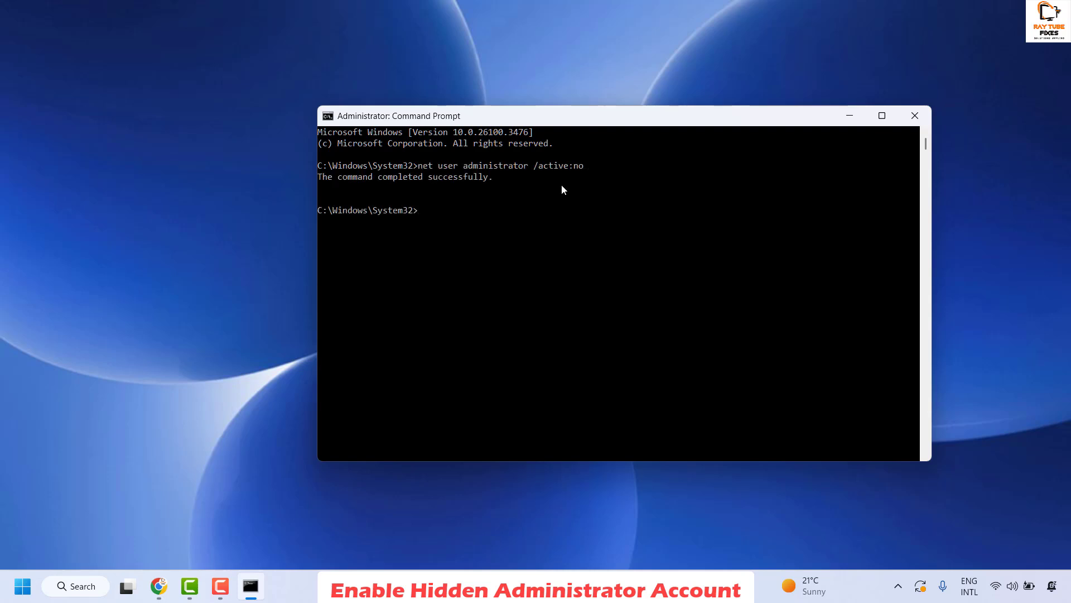
left_click(918, 121)
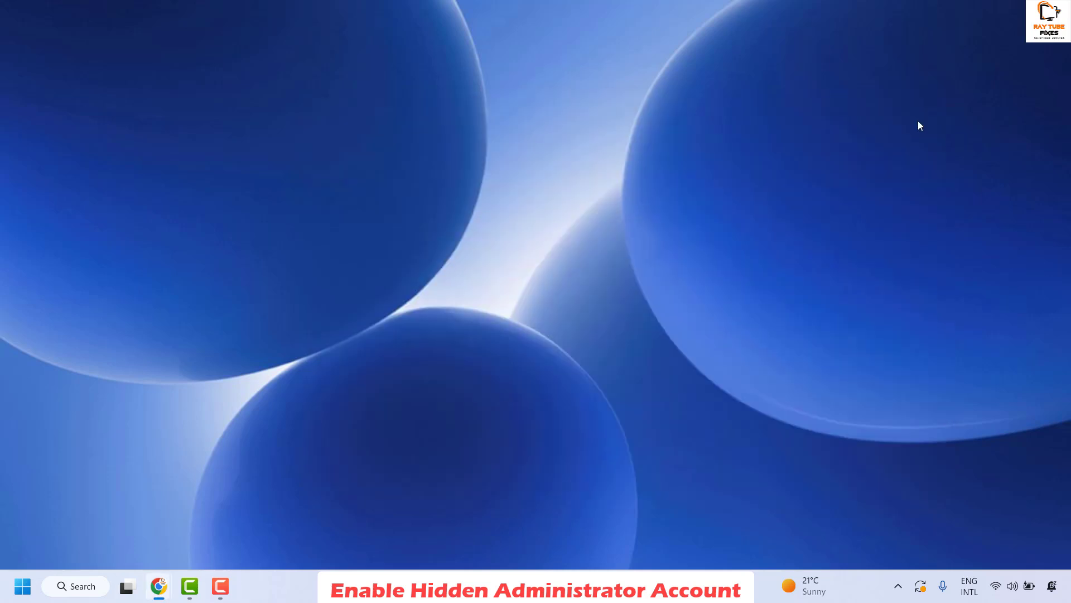